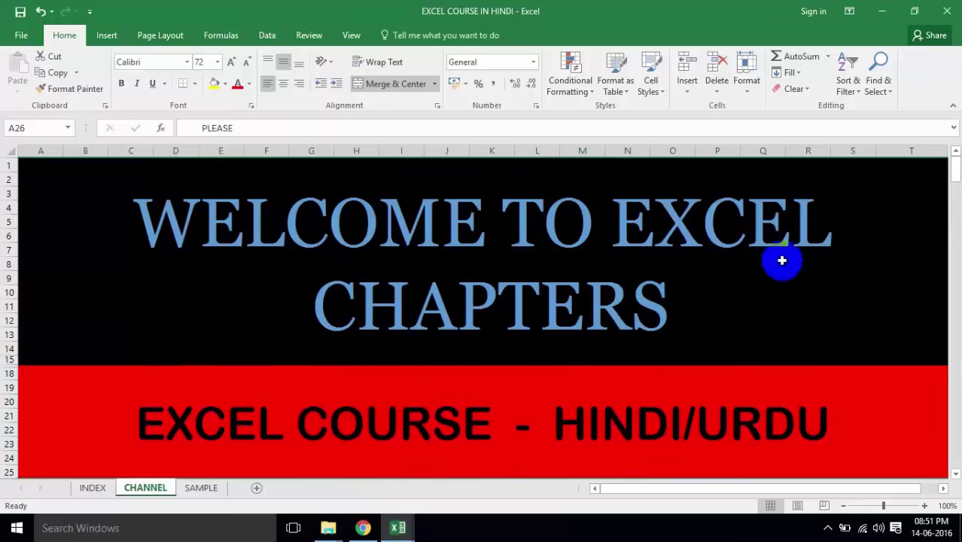
Scroll the CHANNEL sheet, select the SUBSCRIBE picture, and bring up previews of both Excel windows
{"action": "scroll", "coordinate": [490, 315], "scroll_direction": "down", "scroll_amount": 1}
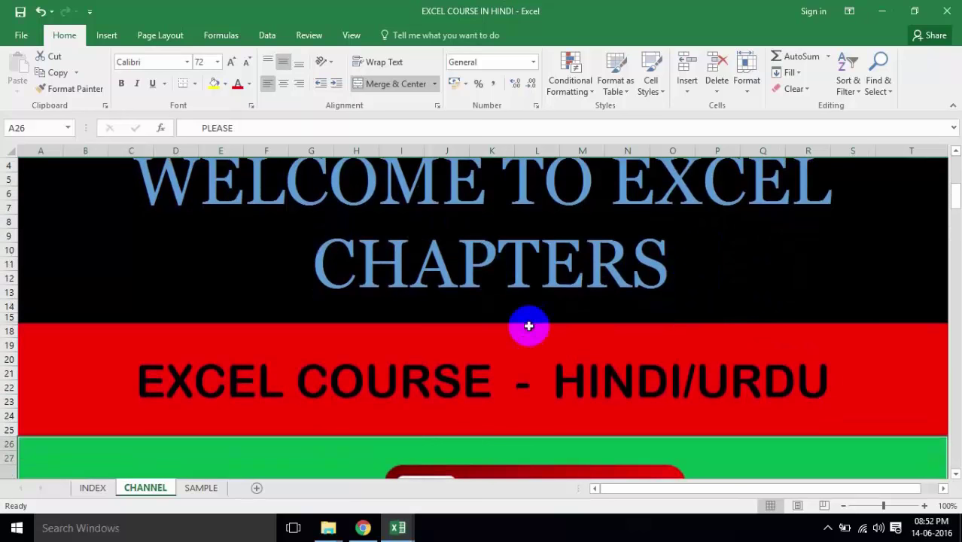
{"action": "scroll", "coordinate": [575, 346], "scroll_direction": "up", "scroll_amount": 1}
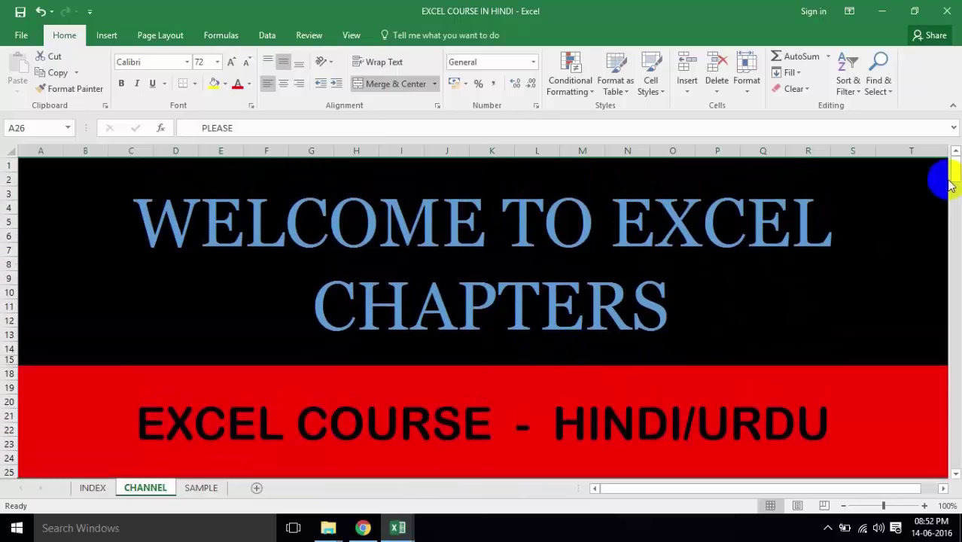
{"action": "left_click_drag", "start_coordinate": [956, 169], "coordinate": [956, 244]}
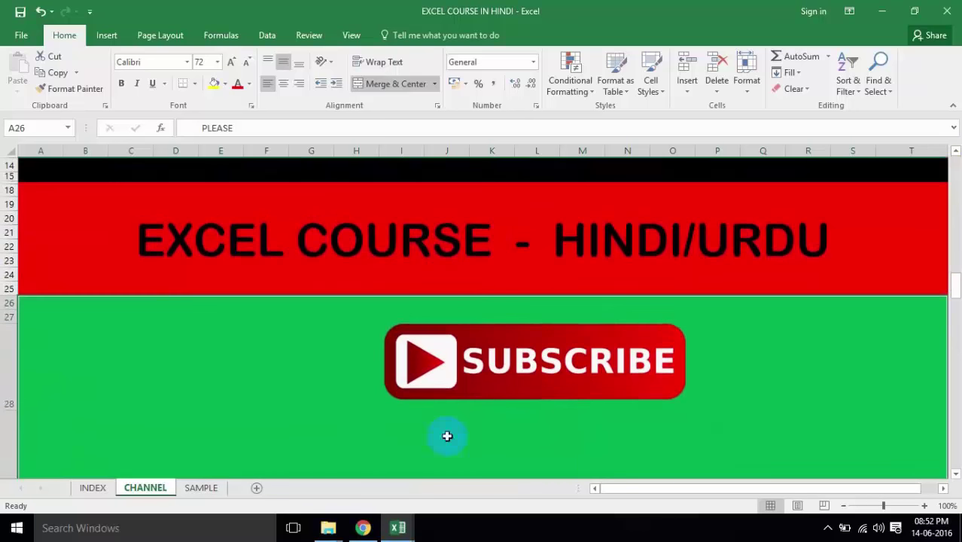
{"action": "left_click", "coordinate": [470, 367]}
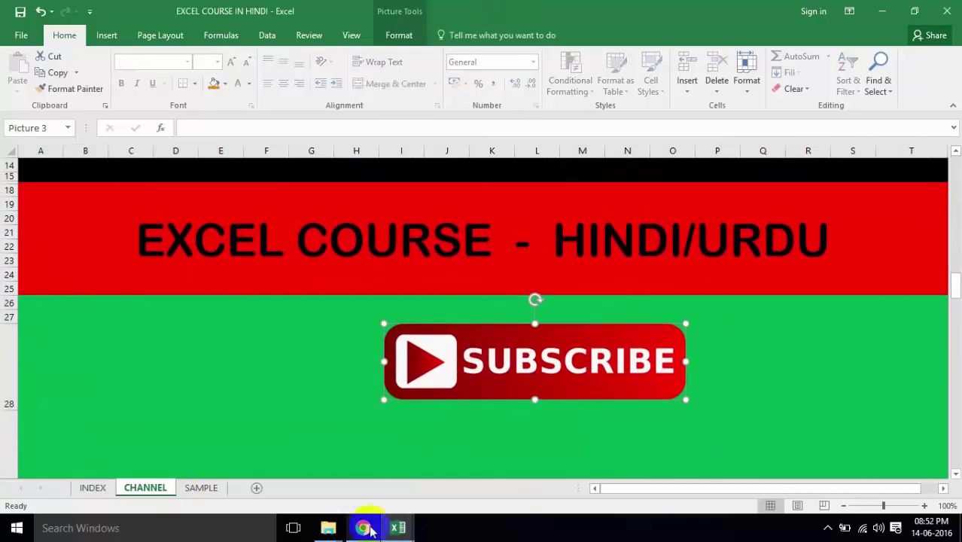
{"action": "scroll", "coordinate": [651, 319], "scroll_direction": "up", "scroll_amount": 5}
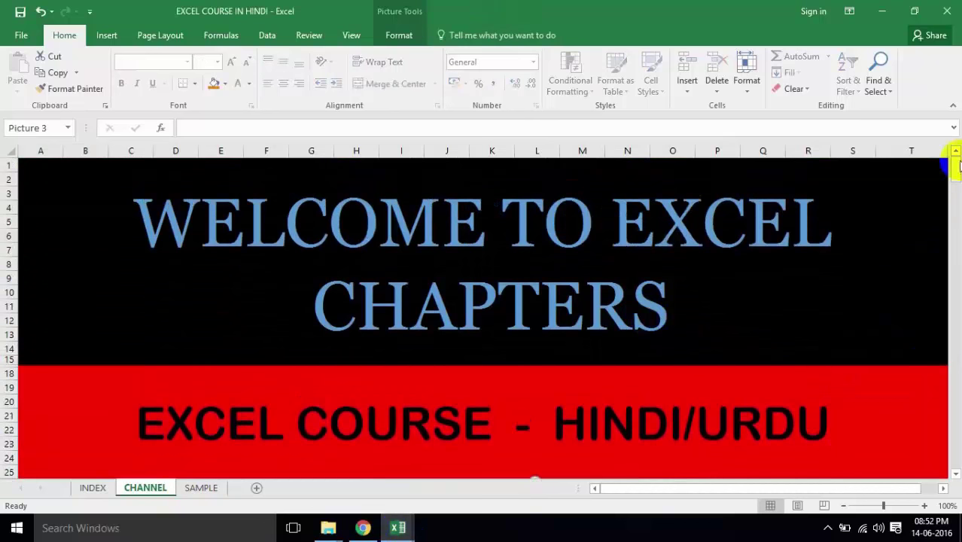
{"action": "left_click", "coordinate": [398, 527]}
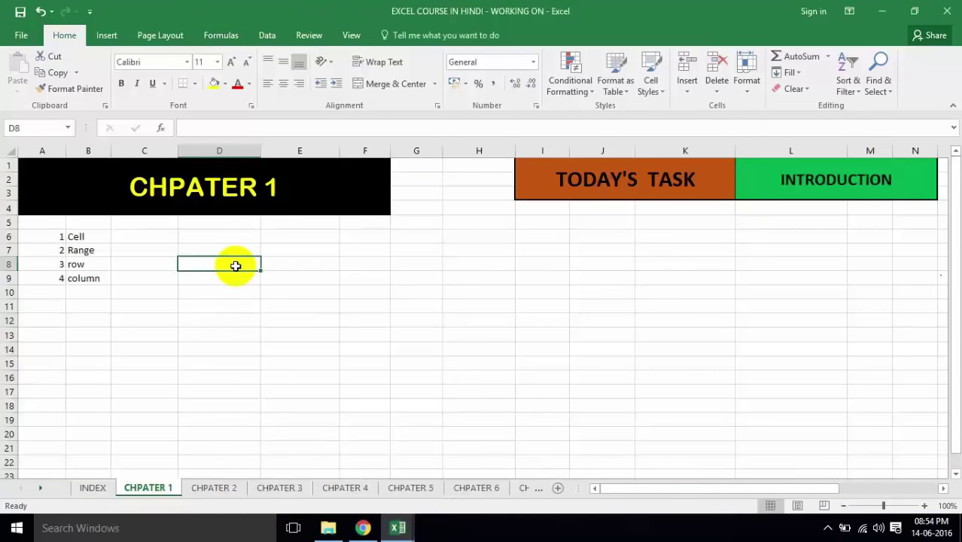
Select cell B6 holding 'Cell', then the empty cell D11
{"action": "left_click", "coordinate": [97, 238]}
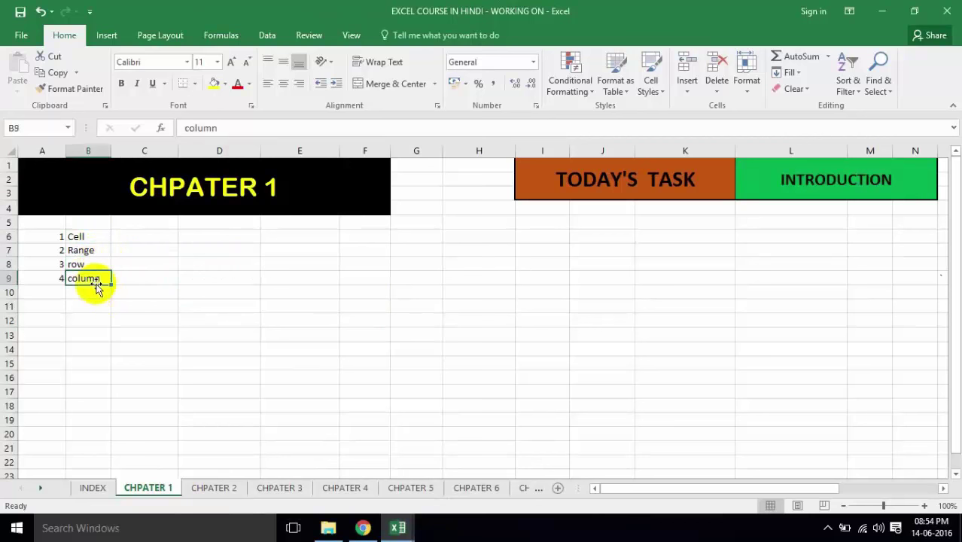
{"action": "left_click", "coordinate": [210, 305]}
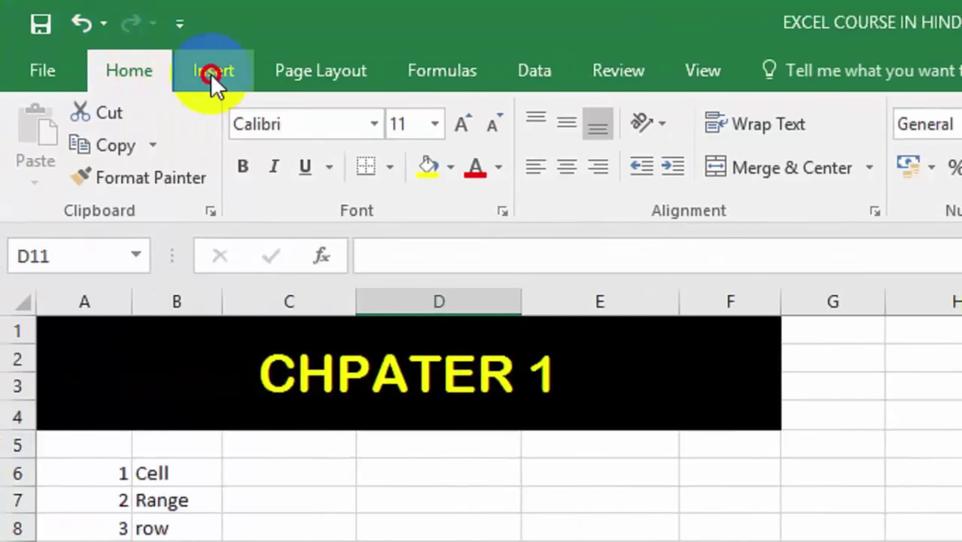
{"action": "left_click", "coordinate": [212, 73]}
{"action": "left_click", "coordinate": [311, 74]}
{"action": "left_click", "coordinate": [426, 75]}
{"action": "left_click", "coordinate": [533, 70]}
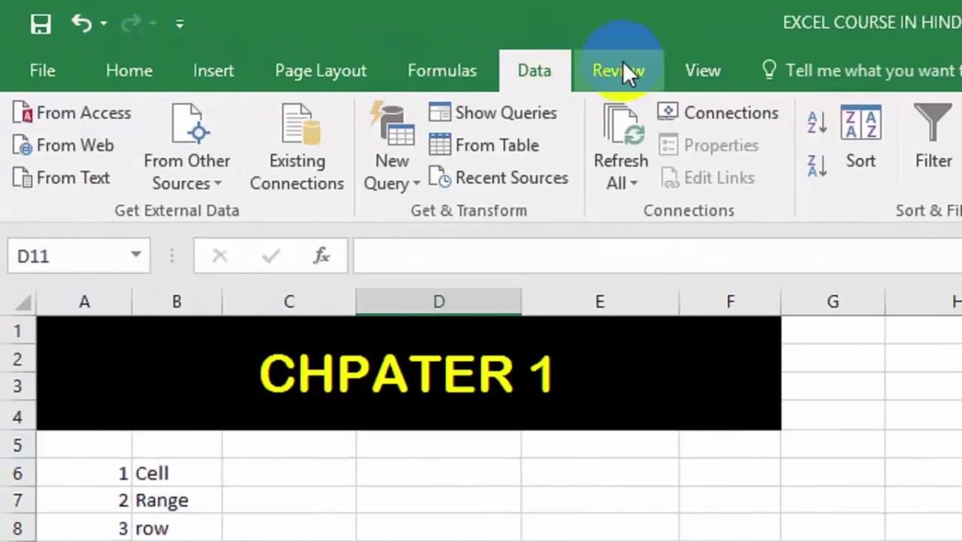
{"action": "left_click", "coordinate": [624, 70]}
{"action": "left_click", "coordinate": [701, 72]}
{"action": "left_click", "coordinate": [610, 73]}
{"action": "left_click", "coordinate": [539, 75]}
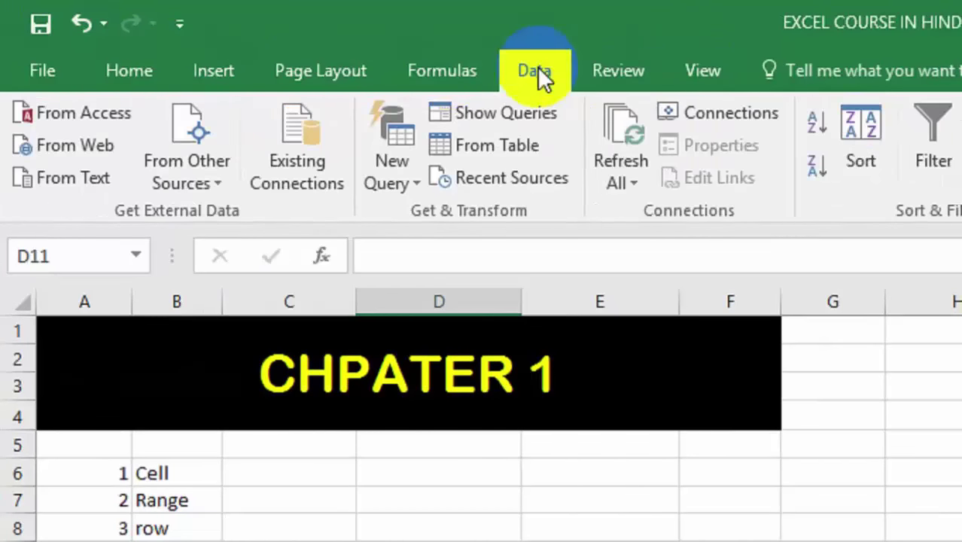
{"action": "left_click", "coordinate": [429, 73]}
{"action": "left_click", "coordinate": [309, 73]}
{"action": "left_click", "coordinate": [196, 63]}
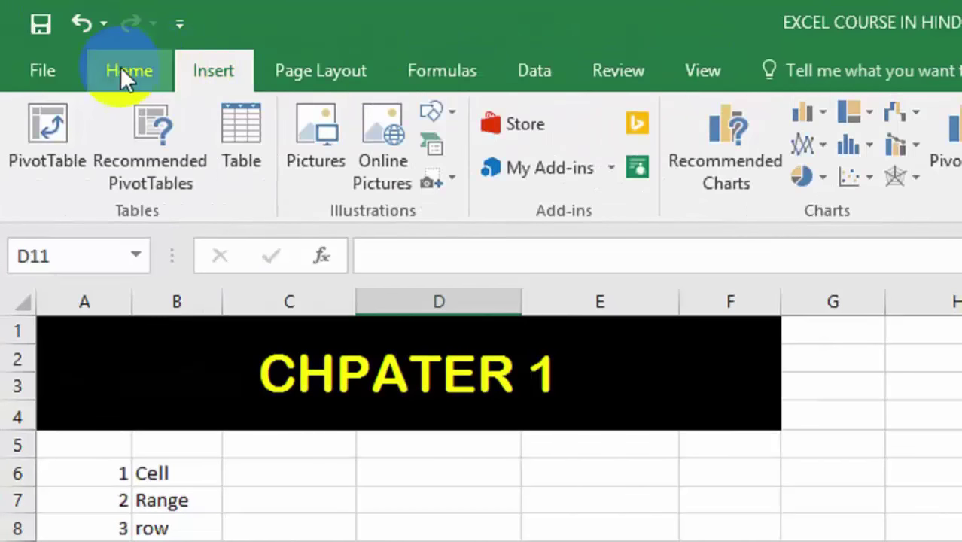
{"action": "left_click", "coordinate": [120, 67]}
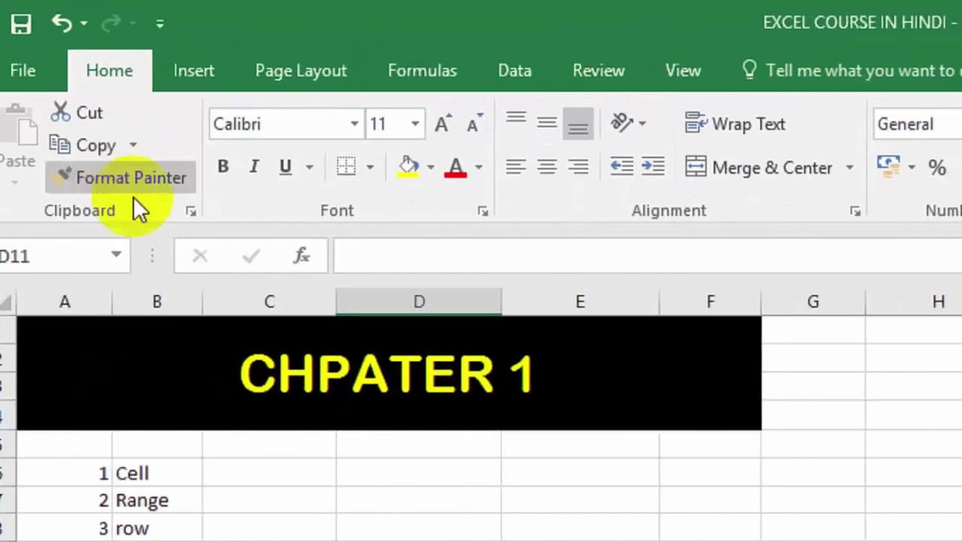
{"action": "left_click", "coordinate": [370, 254]}
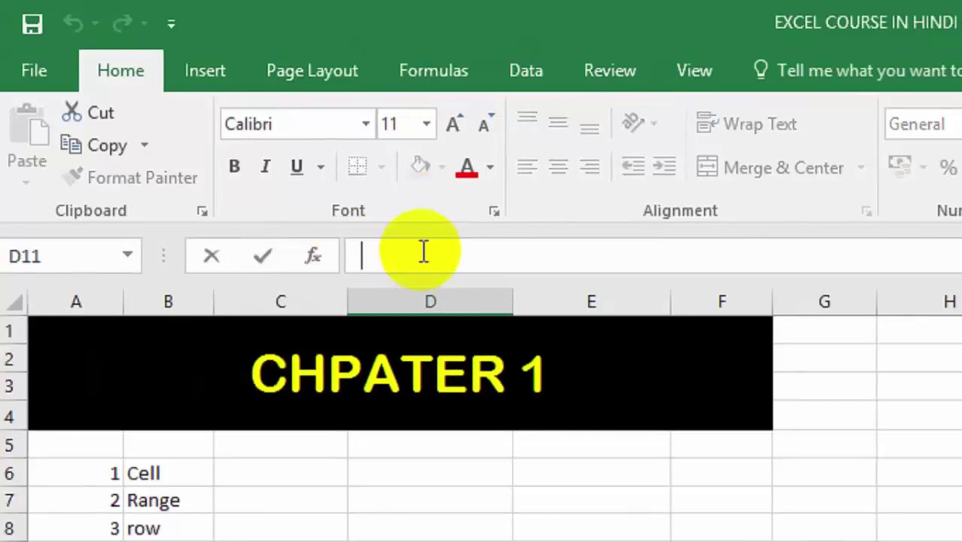
{"action": "type", "text": "="}
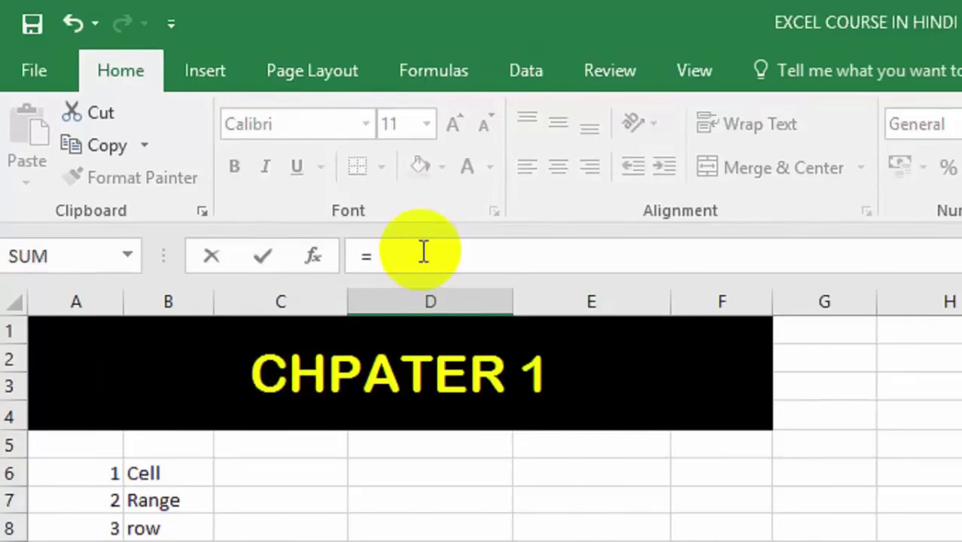
{"action": "type", "text": "S"}
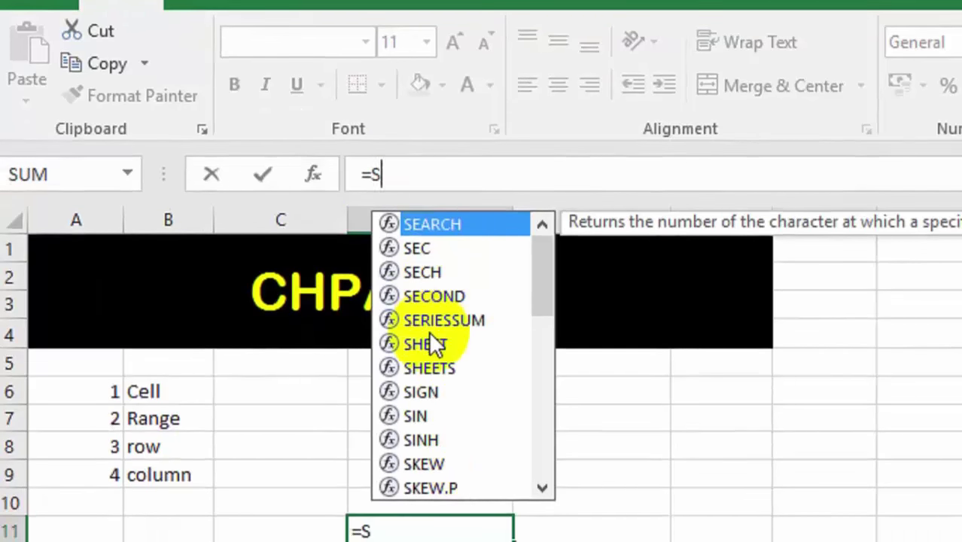
{"action": "type", "text": "UM"}
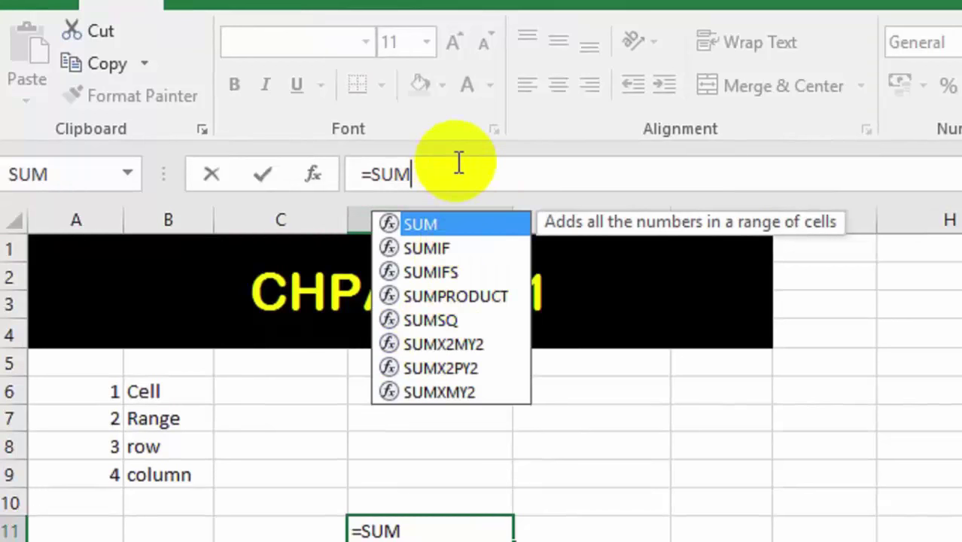
{"action": "key", "text": "BackSpace"}
{"action": "key", "text": "BackSpace"}
{"action": "key", "text": "BackSpace"}
{"action": "key", "text": "BackSpace"}
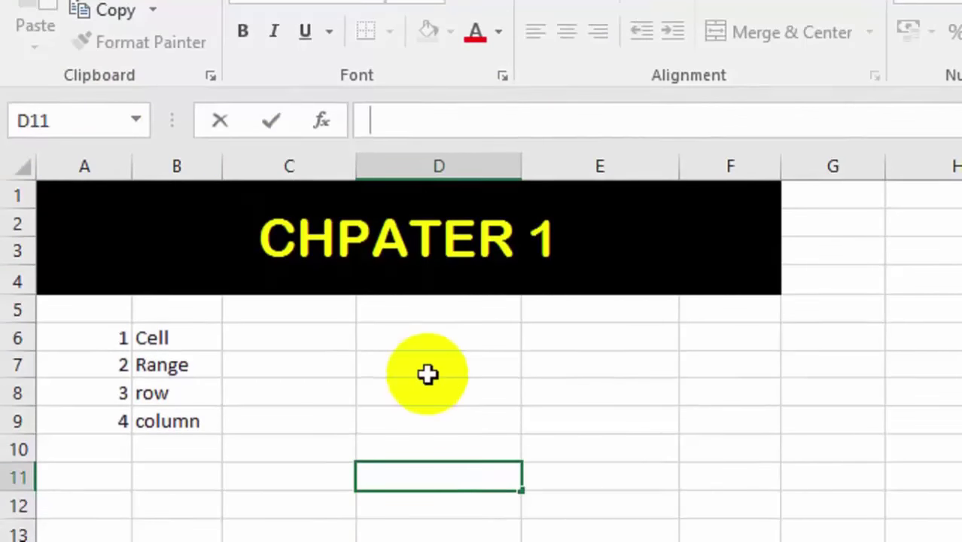
{"action": "left_click", "coordinate": [428, 384]}
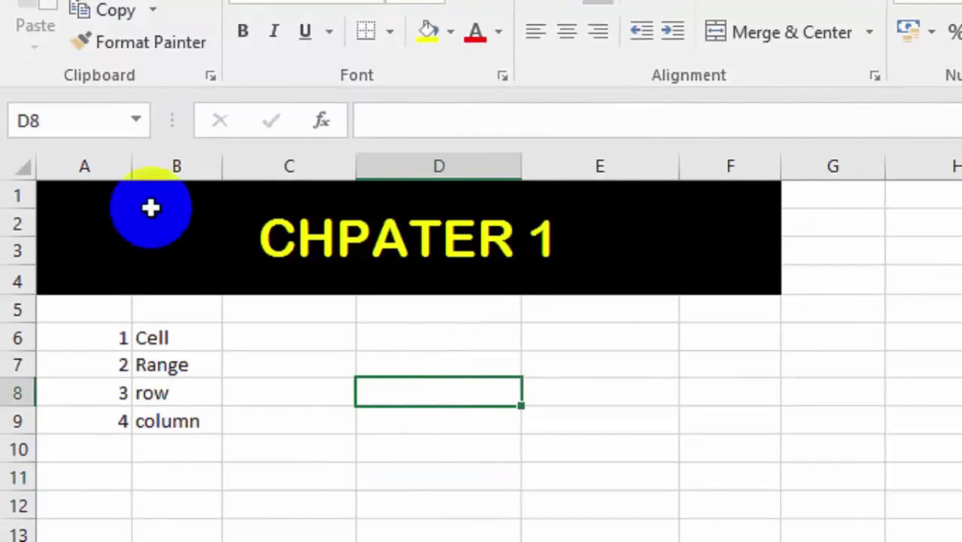
{"action": "left_click", "coordinate": [28, 131]}
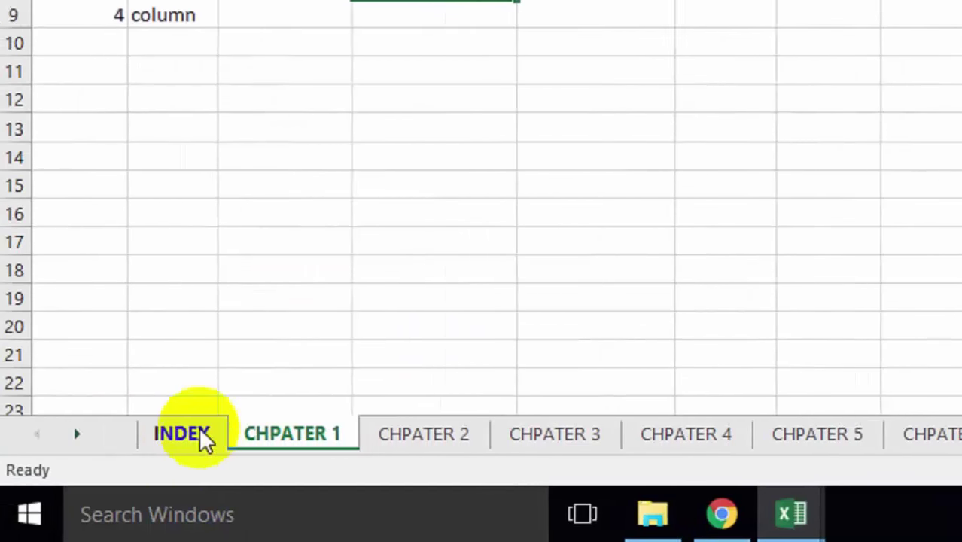
{"action": "left_click", "coordinate": [194, 443]}
{"action": "left_click", "coordinate": [265, 444]}
{"action": "left_click", "coordinate": [181, 444]}
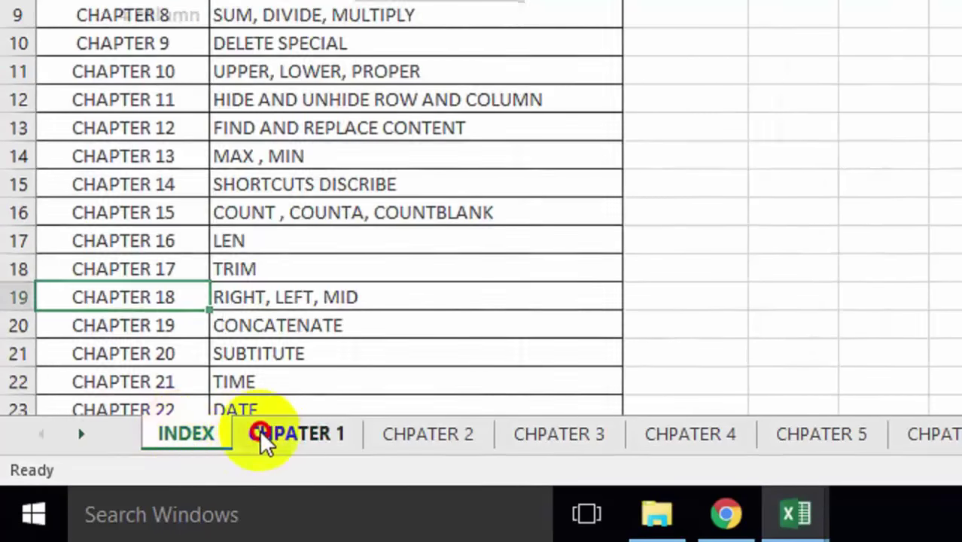
{"action": "left_click", "coordinate": [262, 442]}
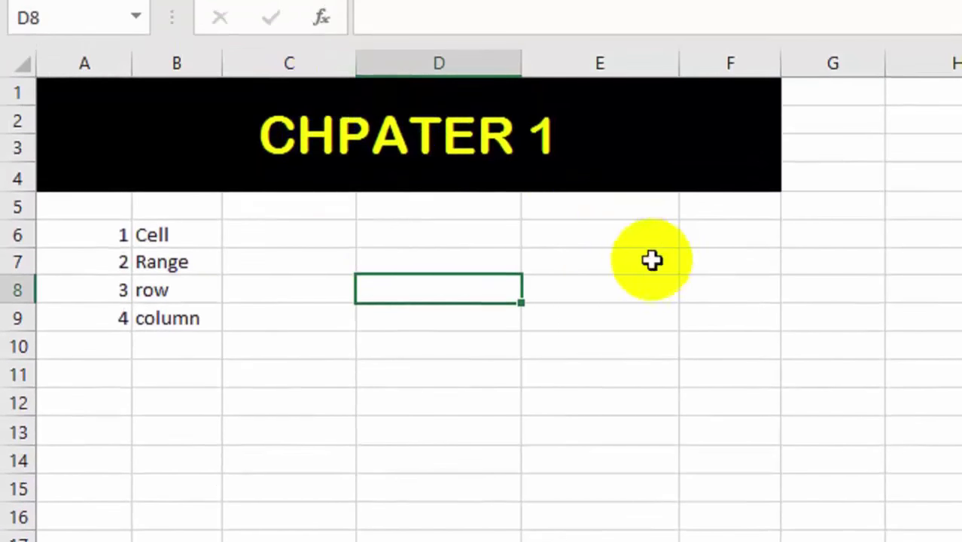
{"action": "left_click", "coordinate": [611, 280]}
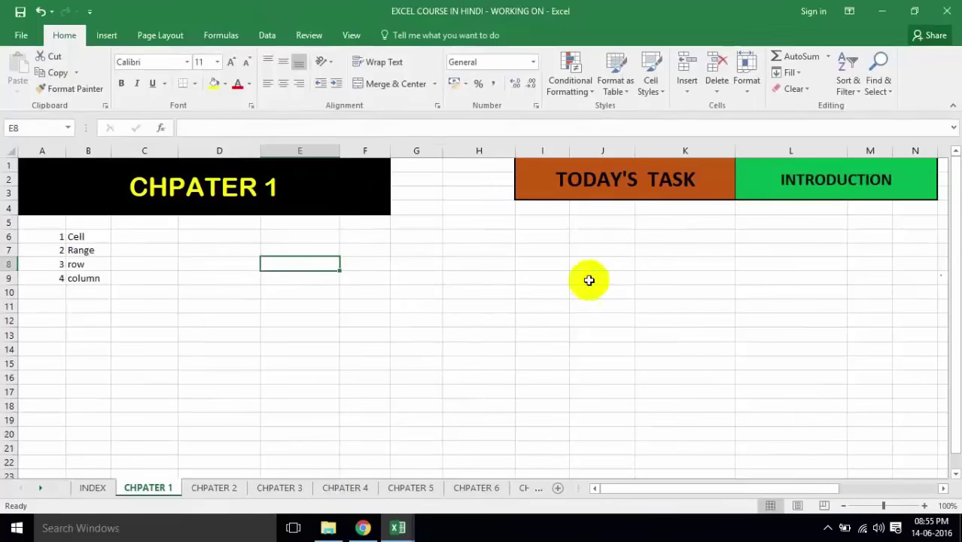
Give cell I9 a Red fill colour
{"action": "left_click", "coordinate": [435, 280]}
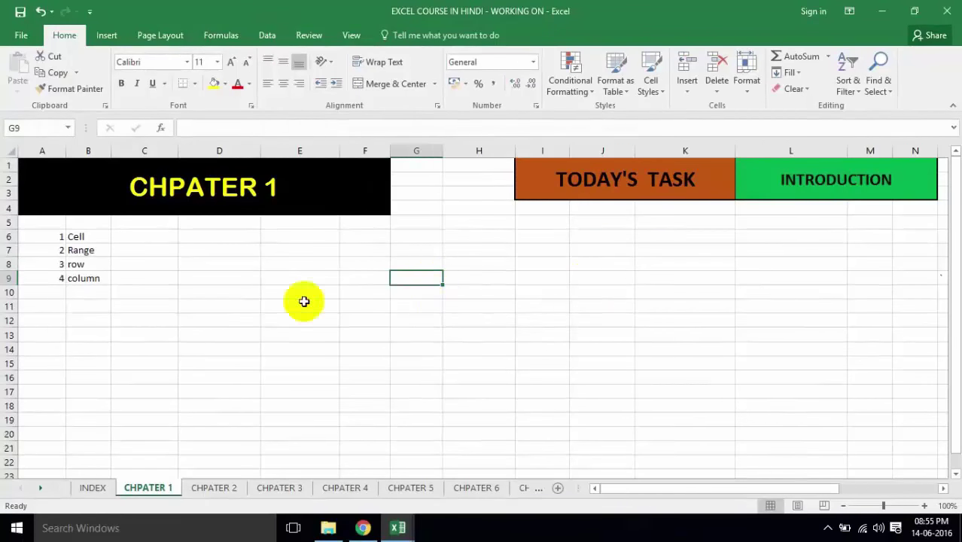
{"action": "left_click", "coordinate": [225, 294]}
{"action": "left_click", "coordinate": [535, 305]}
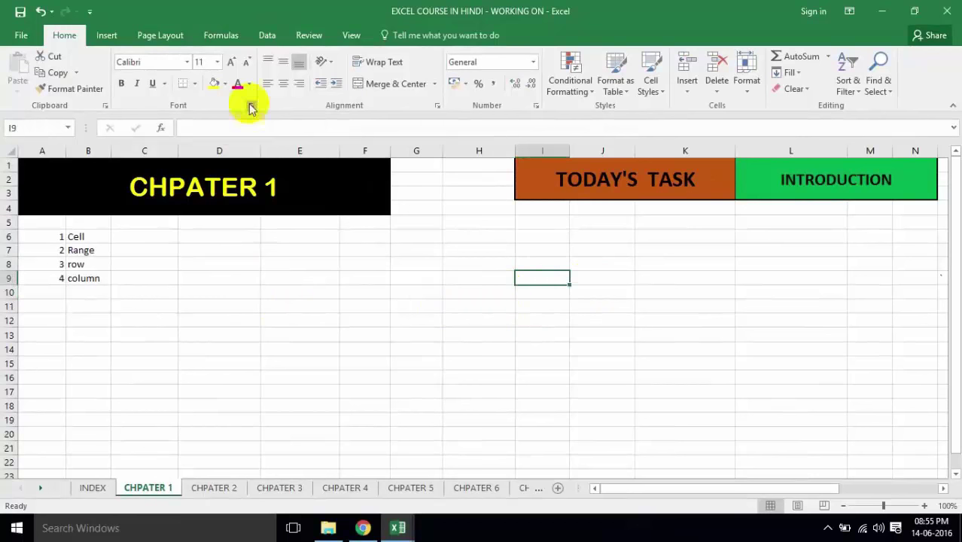
{"action": "left_click", "coordinate": [226, 83]}
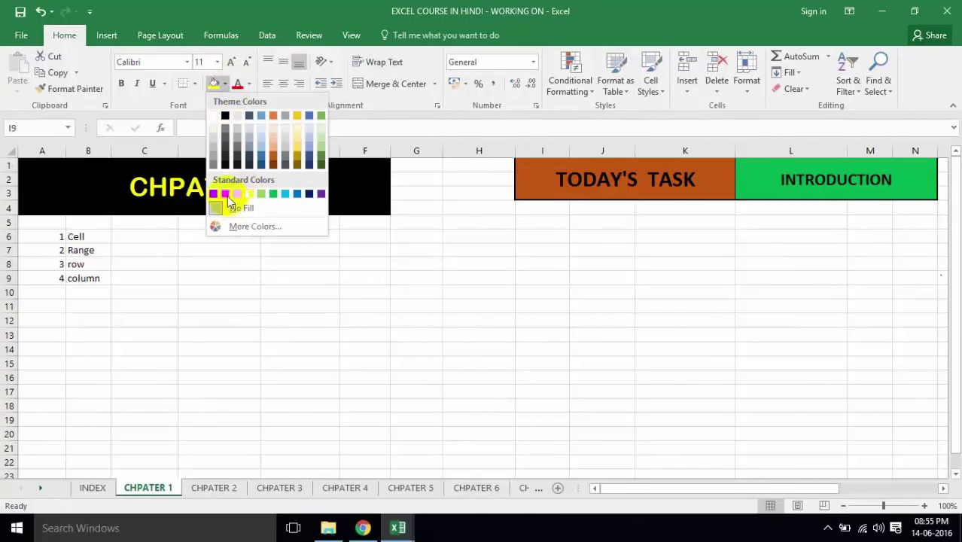
{"action": "left_click", "coordinate": [223, 189]}
{"action": "left_click", "coordinate": [542, 335]}
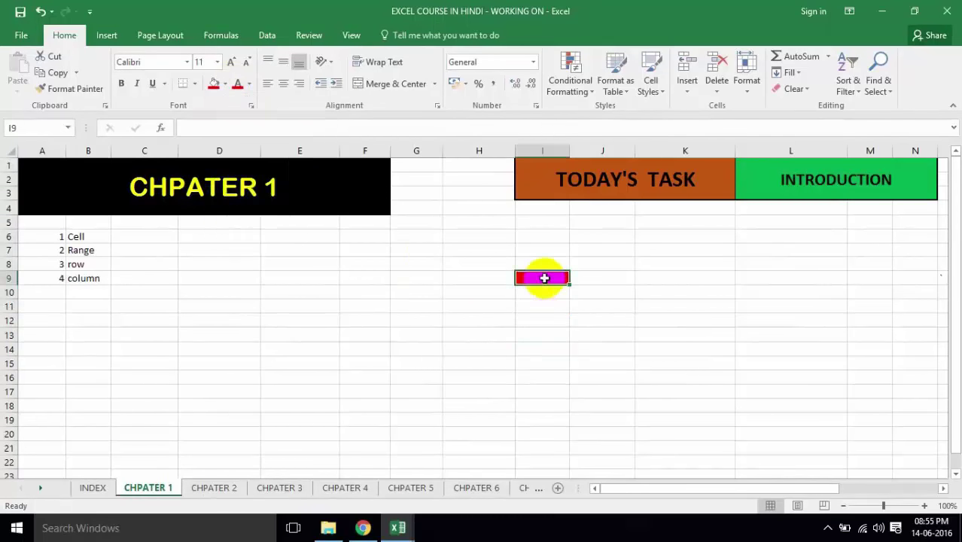
Select the single cells E9, I10 and D11 in turn
{"action": "left_click", "coordinate": [336, 279]}
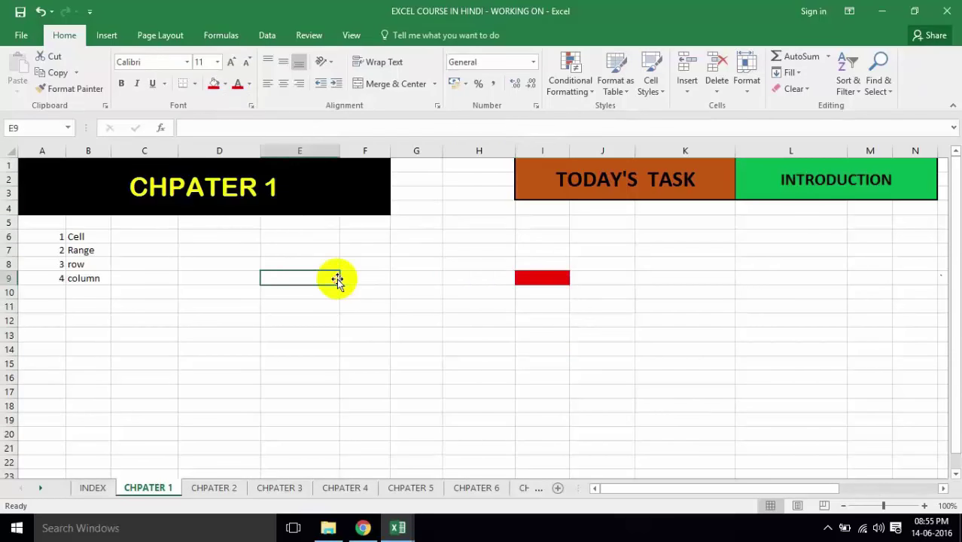
{"action": "left_click", "coordinate": [562, 286]}
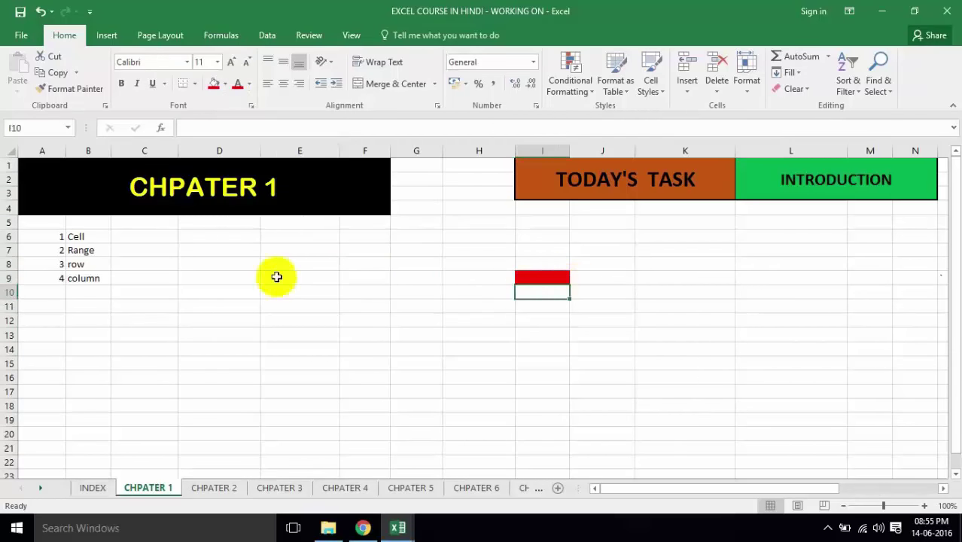
{"action": "left_click", "coordinate": [229, 302]}
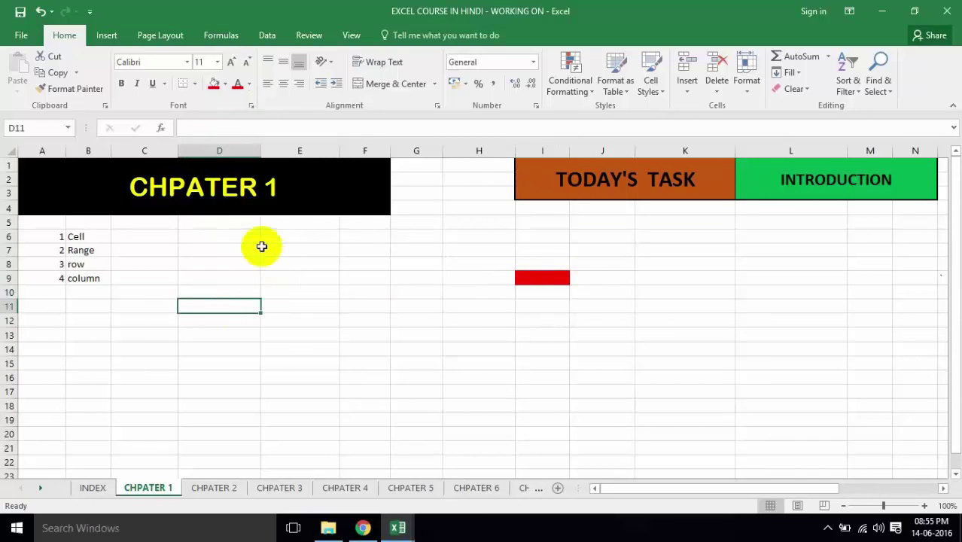
{"action": "left_click_drag", "start_coordinate": [221, 332], "coordinate": [598, 332]}
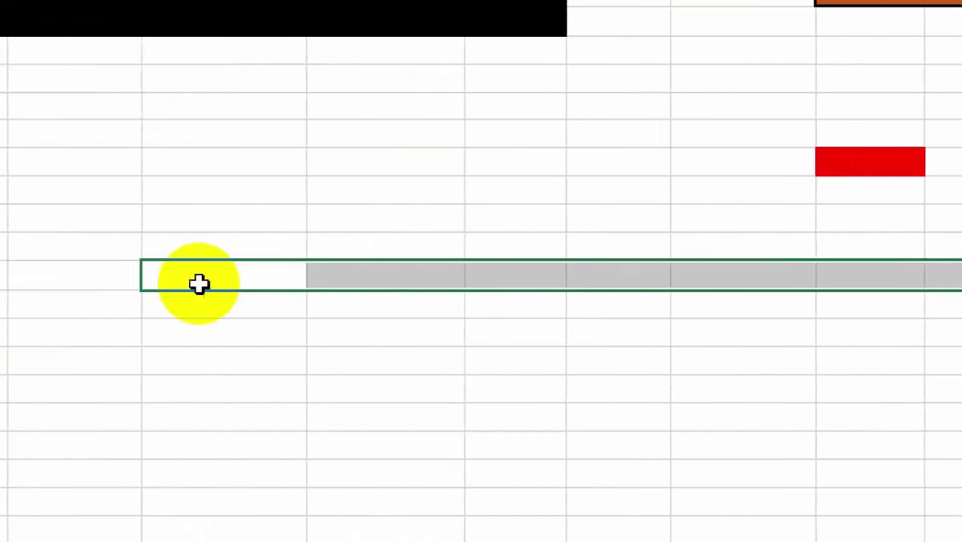
{"action": "mouse_move", "coordinate": [198, 283]}
{"action": "left_mouse_down"}
{"action": "mouse_move", "coordinate": [772, 267]}
{"action": "mouse_move", "coordinate": [241, 437]}
{"action": "left_mouse_up"}
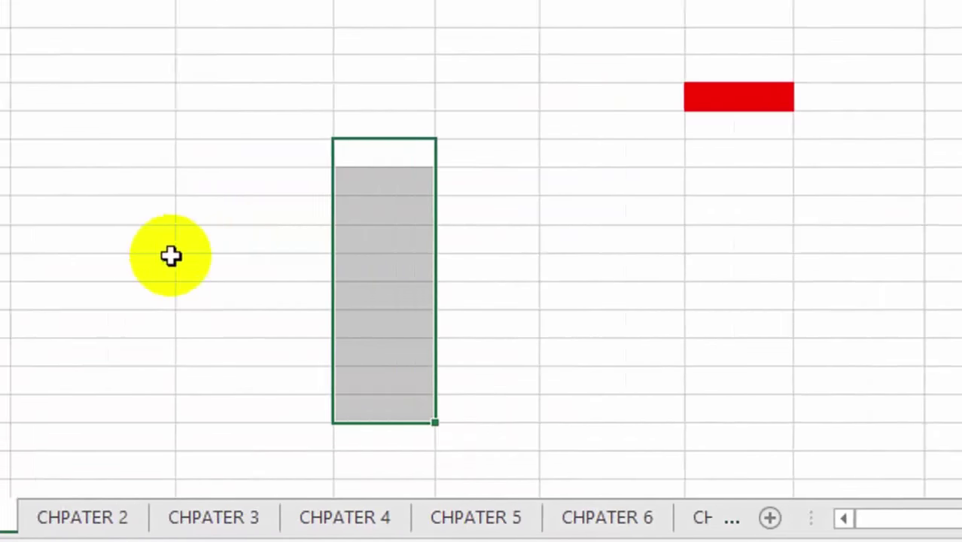
{"action": "mouse_move", "coordinate": [171, 256]}
{"action": "left_mouse_down"}
{"action": "mouse_move", "coordinate": [784, 268]}
{"action": "mouse_move", "coordinate": [237, 392]}
{"action": "left_mouse_up"}
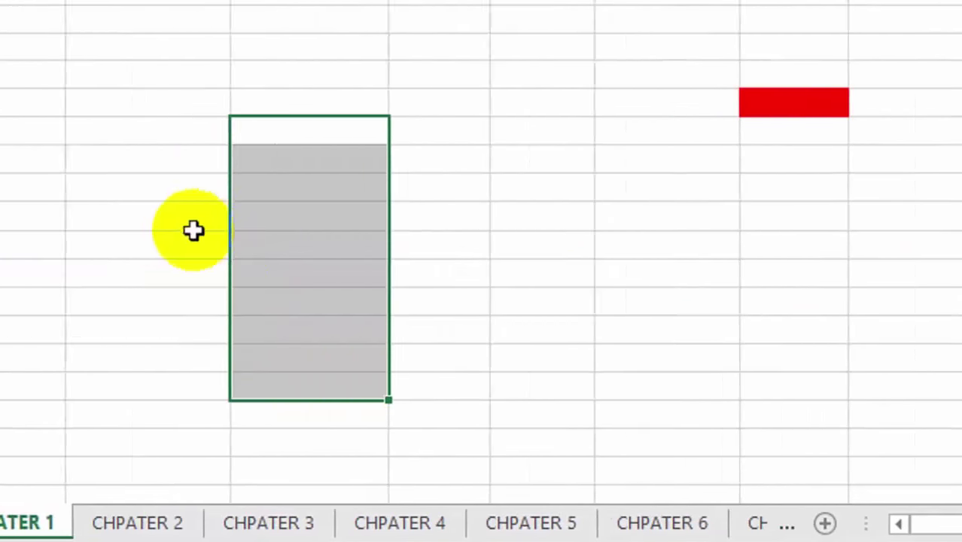
{"action": "left_click_drag", "start_coordinate": [193, 230], "coordinate": [728, 224]}
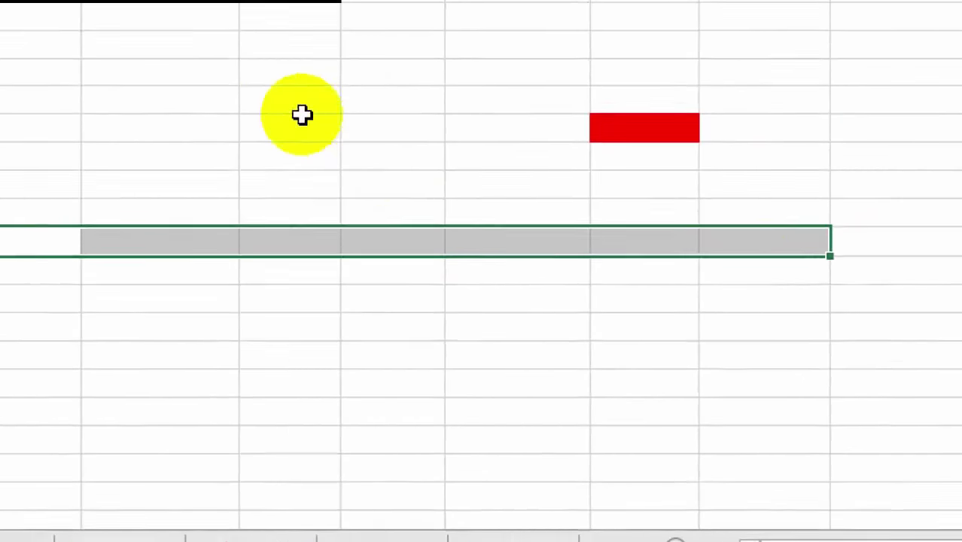
{"action": "left_click_drag", "start_coordinate": [299, 105], "coordinate": [297, 401]}
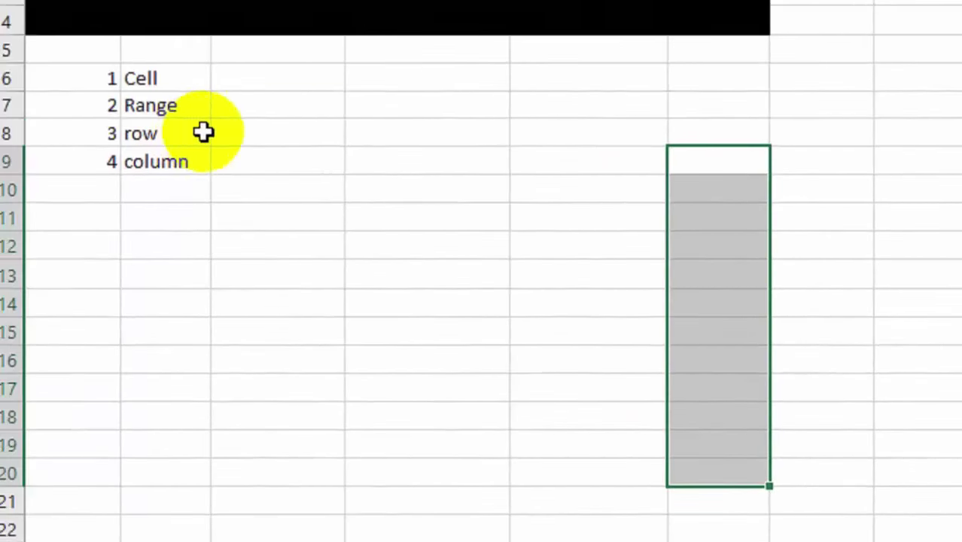
Fill the range E8:E19 with light blue
{"action": "left_click", "coordinate": [606, 159]}
{"action": "left_click_drag", "start_coordinate": [596, 142], "coordinate": [596, 445]}
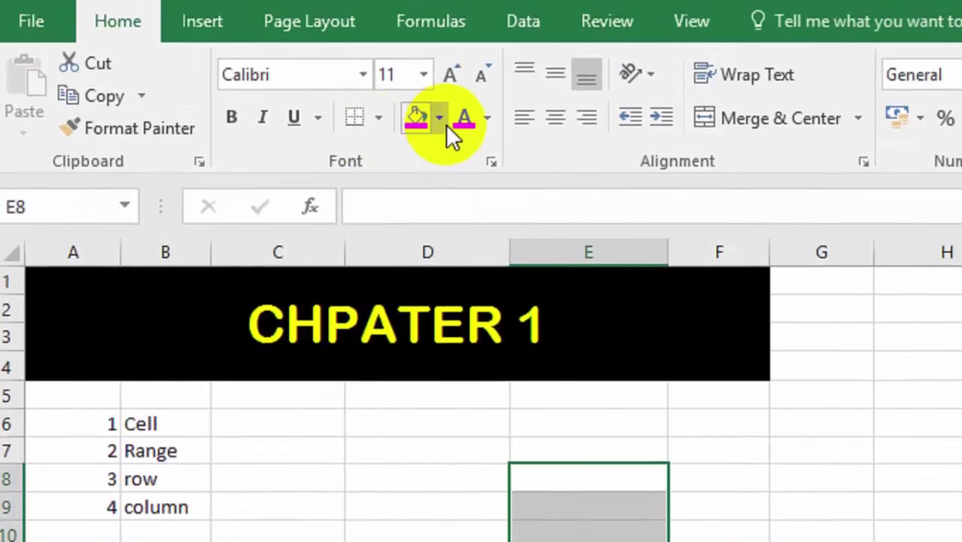
{"action": "left_click", "coordinate": [439, 80]}
{"action": "left_click", "coordinate": [520, 255]}
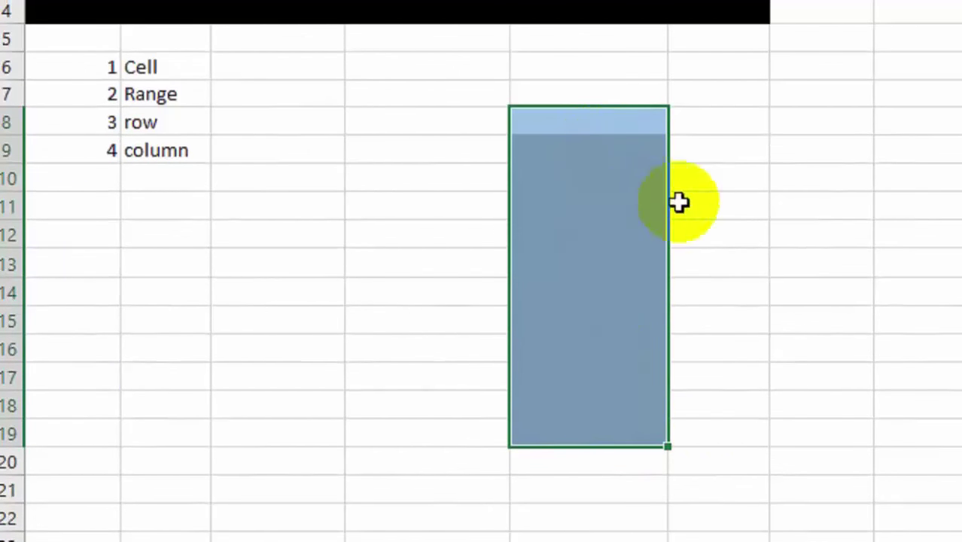
Extend the light-blue fill along row 13 from F13, then select other ranges including C7:C18
{"action": "mouse_move", "coordinate": [708, 263]}
{"action": "left_mouse_down"}
{"action": "mouse_move", "coordinate": [768, 275]}
{"action": "mouse_move", "coordinate": [767, 262]}
{"action": "left_mouse_up"}
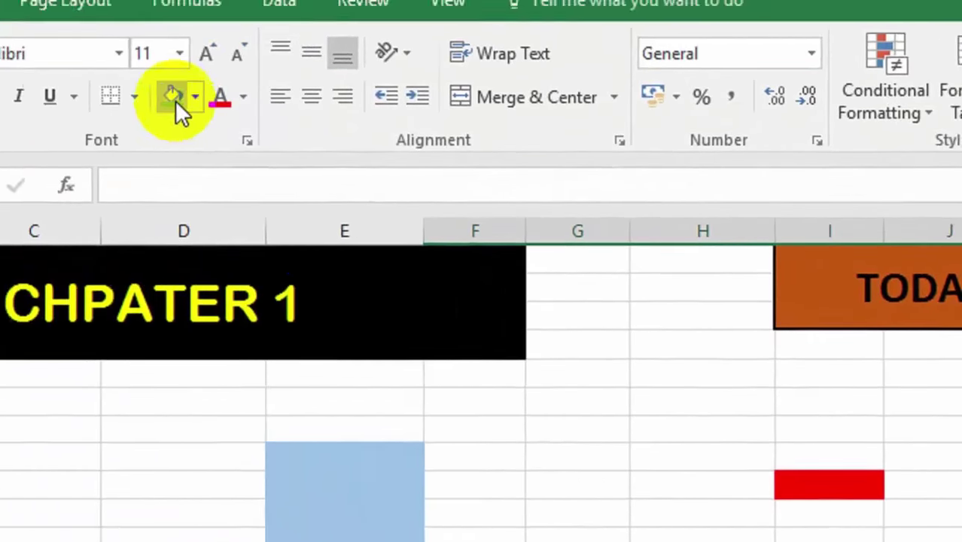
{"action": "left_click", "coordinate": [177, 100]}
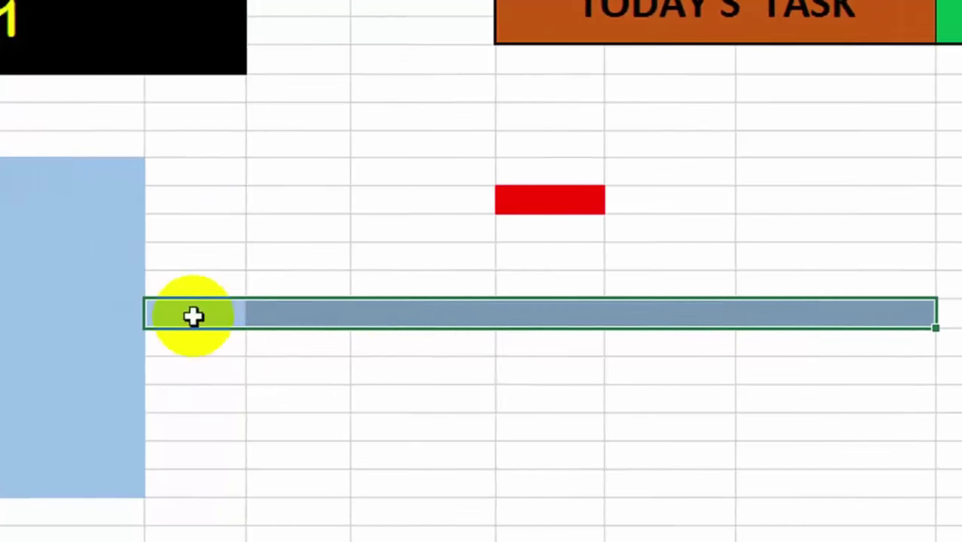
{"action": "left_click_drag", "start_coordinate": [193, 316], "coordinate": [487, 313]}
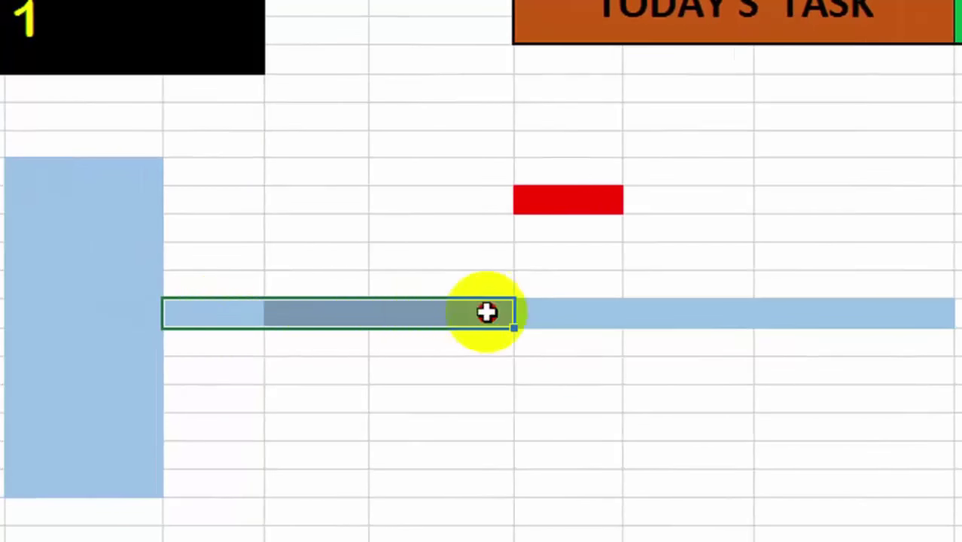
{"action": "left_click_drag", "start_coordinate": [430, 408], "coordinate": [788, 380]}
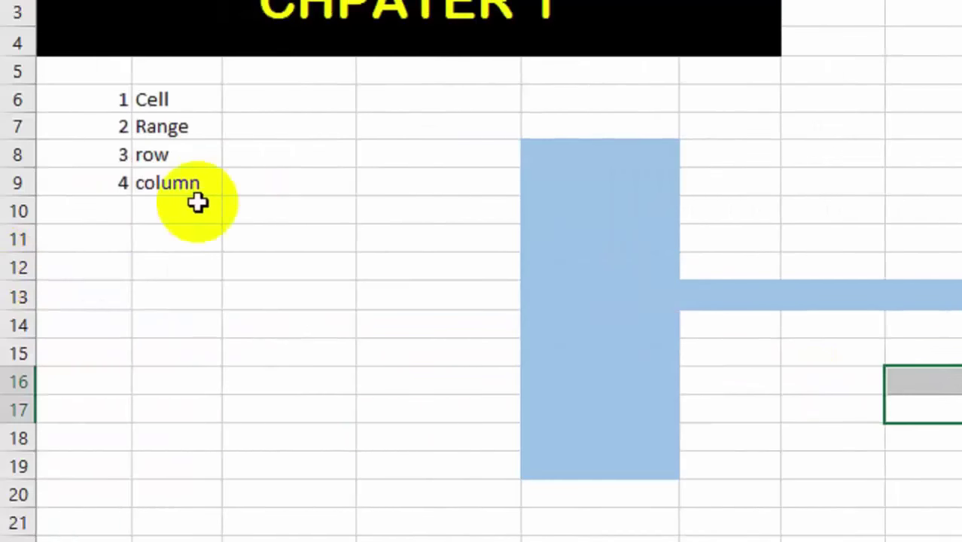
{"action": "mouse_move", "coordinate": [286, 121]}
{"action": "left_mouse_down"}
{"action": "mouse_move", "coordinate": [286, 441]}
{"action": "mouse_move", "coordinate": [286, 422]}
{"action": "left_mouse_up"}
{"action": "left_click", "coordinate": [264, 347]}
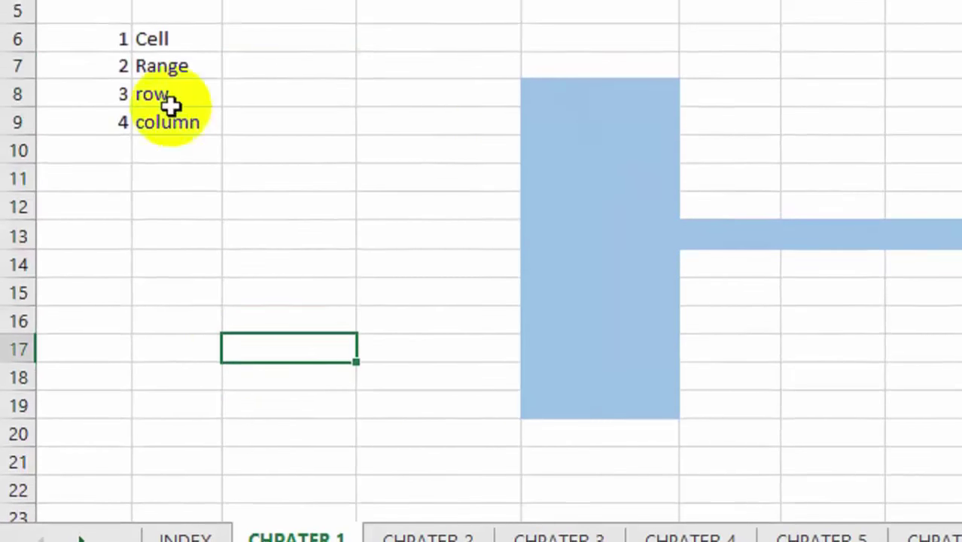
{"action": "left_click", "coordinate": [167, 130]}
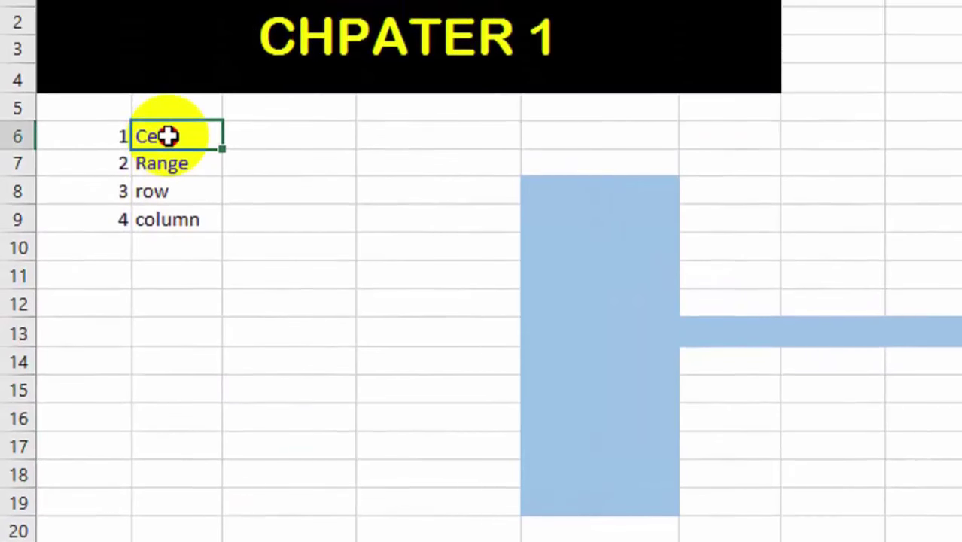
{"action": "left_click_drag", "start_coordinate": [167, 136], "coordinate": [169, 175]}
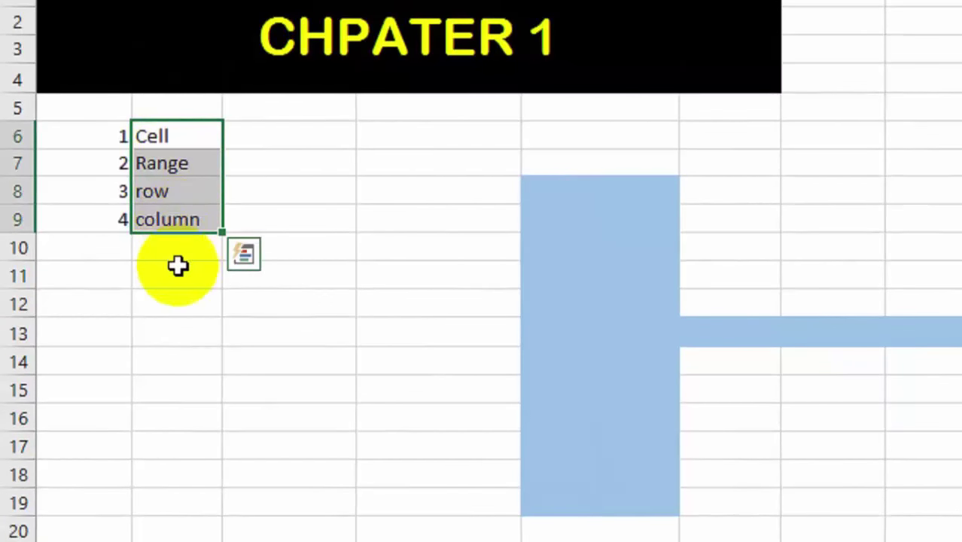
{"action": "left_click", "coordinate": [172, 277]}
{"action": "left_click", "coordinate": [169, 188]}
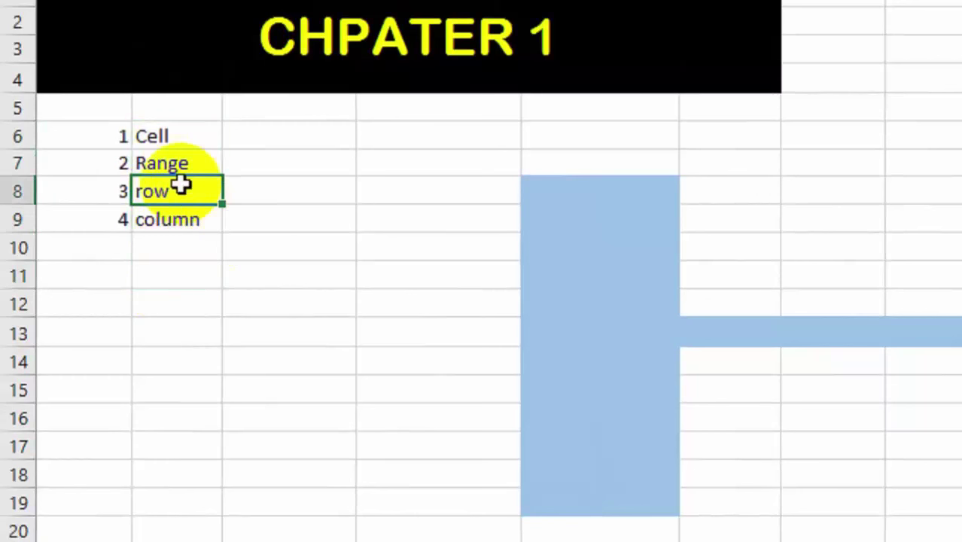
{"action": "left_click", "coordinate": [17, 191]}
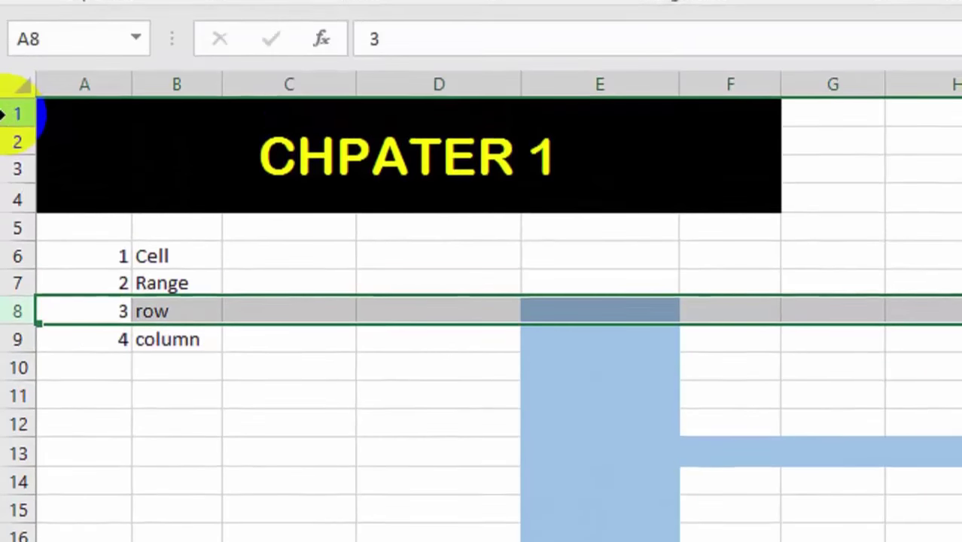
{"action": "left_click", "coordinate": [6, 113]}
{"action": "left_click", "coordinate": [9, 154]}
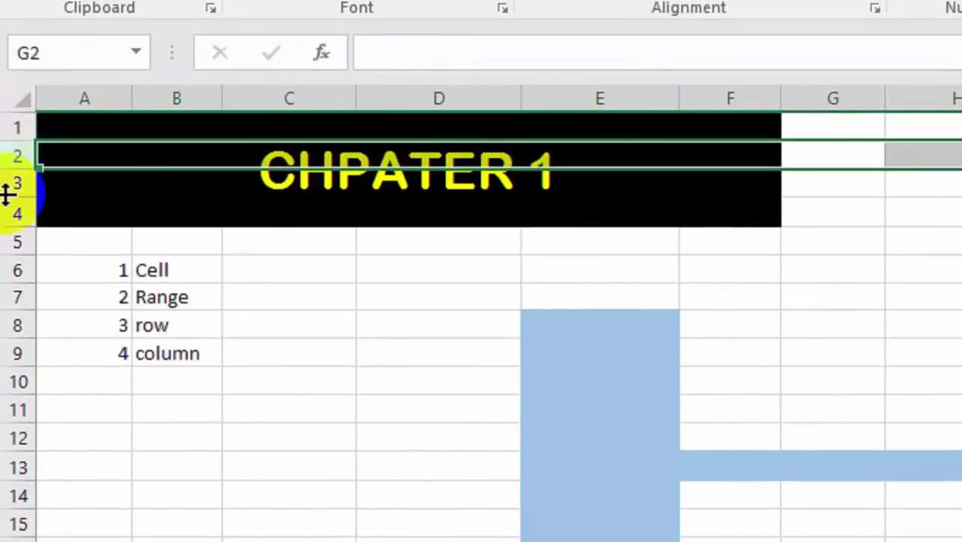
{"action": "left_click", "coordinate": [16, 325]}
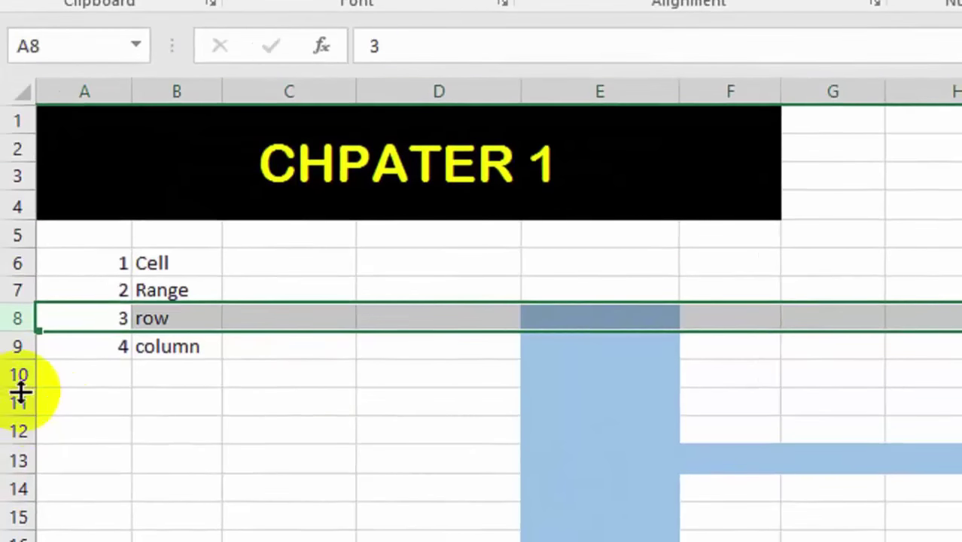
{"action": "left_click", "coordinate": [17, 401]}
{"action": "left_click", "coordinate": [421, 437]}
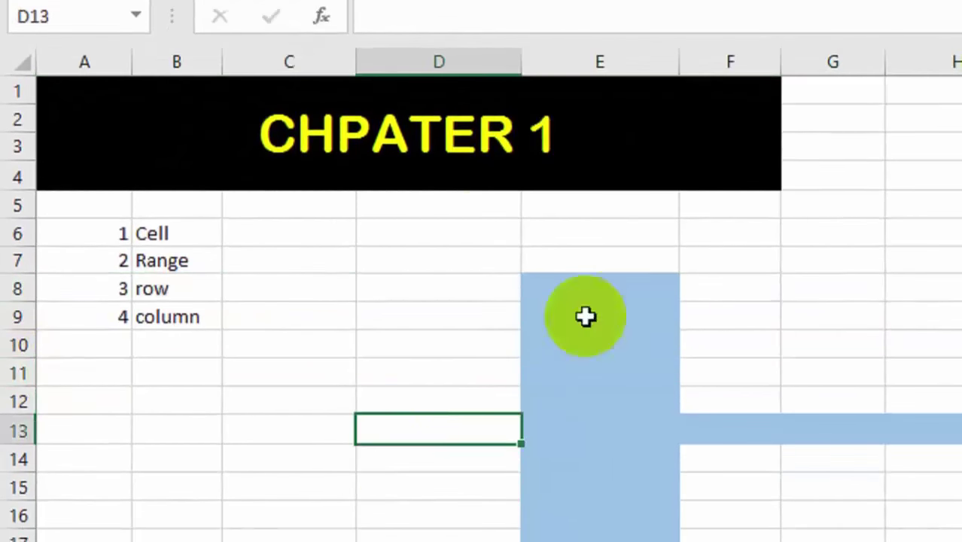
{"action": "left_click_drag", "start_coordinate": [439, 233], "coordinate": [353, 146]}
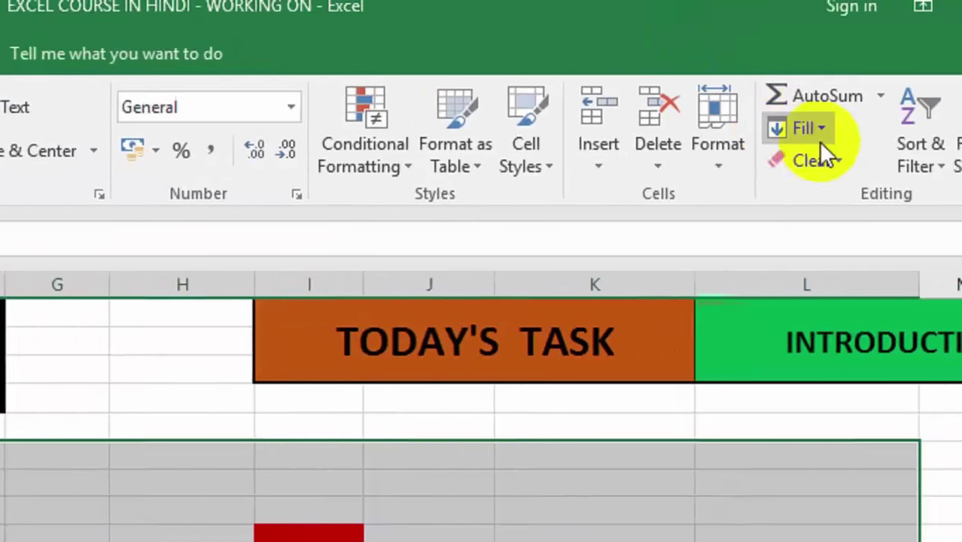
Apply Clear All to the selected practice range, then select row 12
{"action": "left_click", "coordinate": [719, 160]}
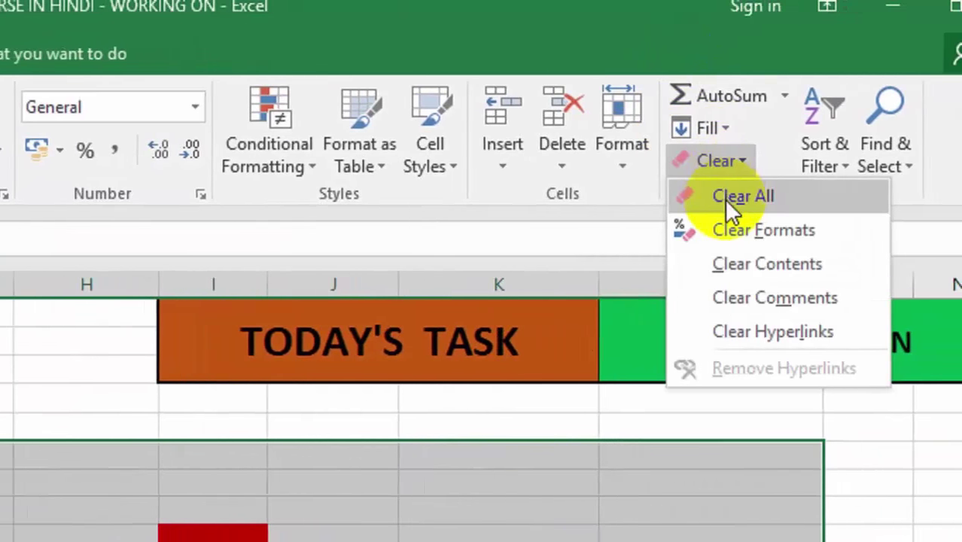
{"action": "left_click", "coordinate": [724, 199]}
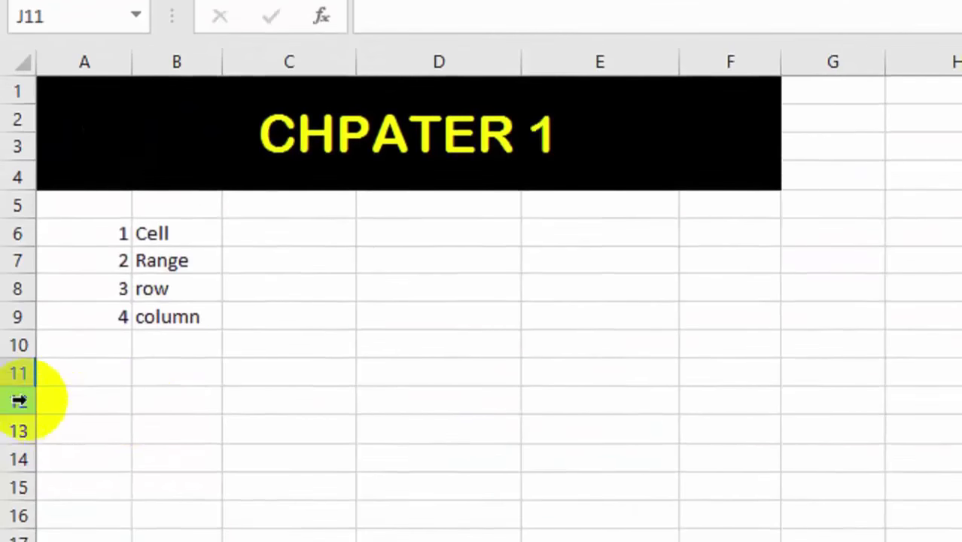
{"action": "left_click", "coordinate": [16, 401]}
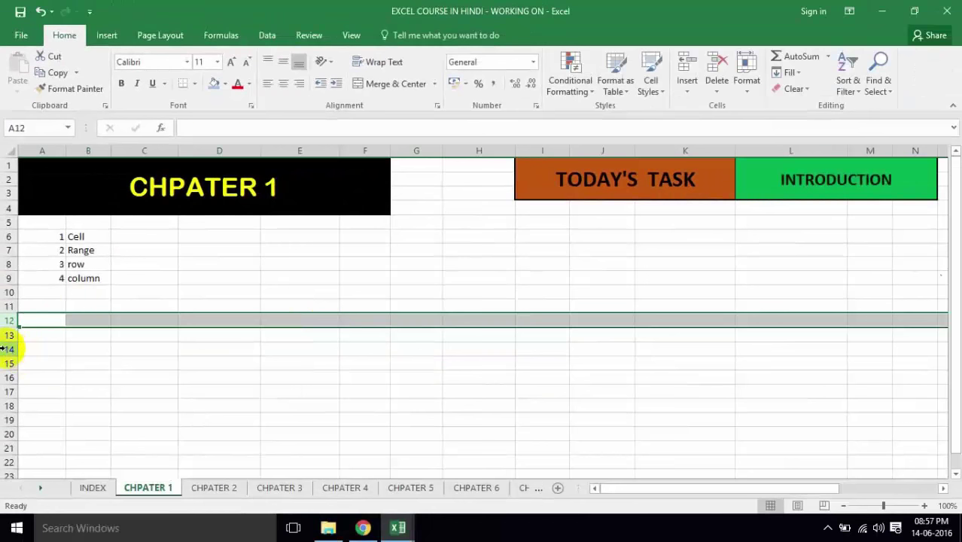
{"action": "left_click", "coordinate": [9, 349]}
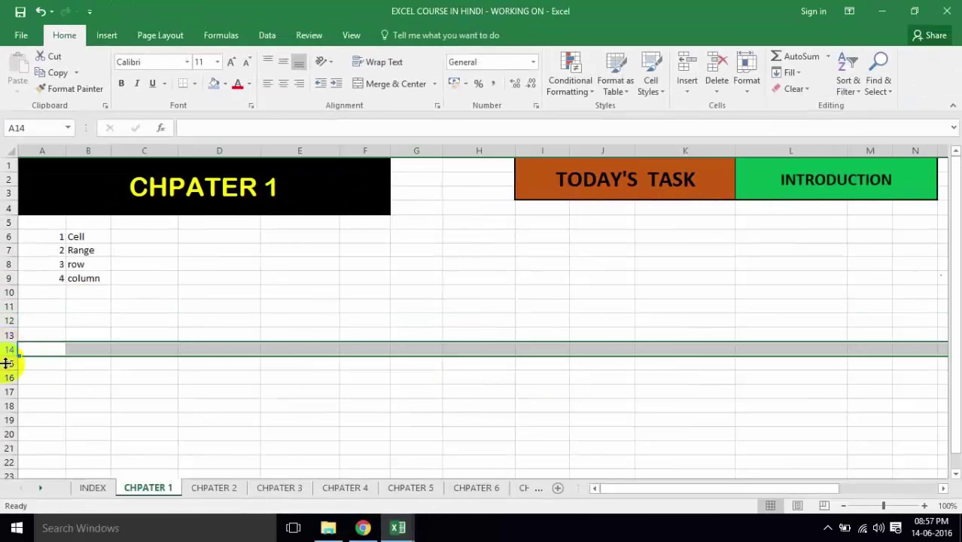
{"action": "left_click", "coordinate": [11, 392]}
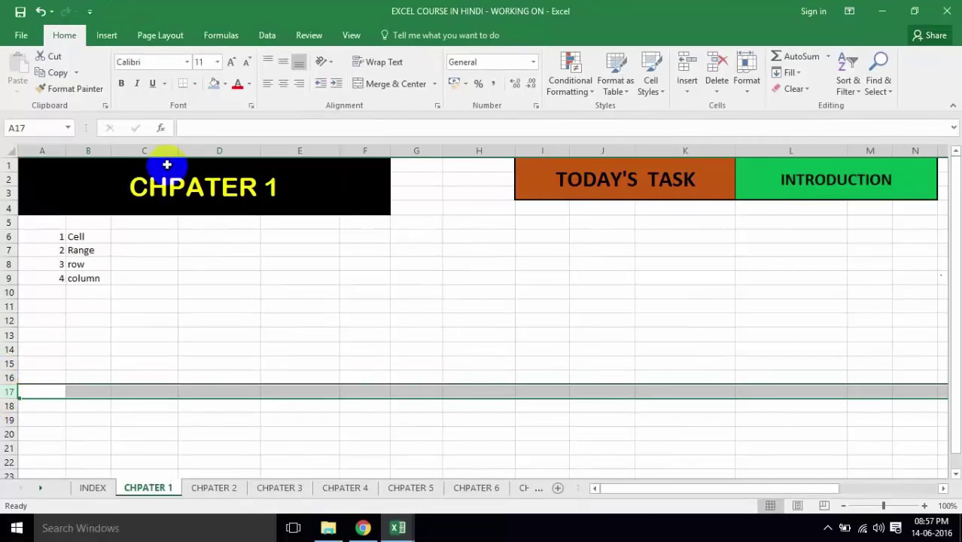
{"action": "left_click", "coordinate": [90, 285]}
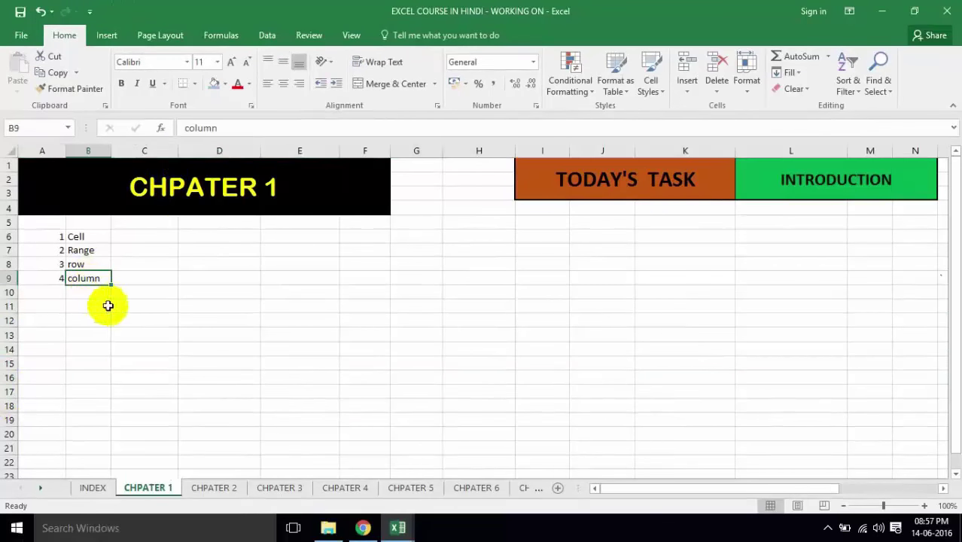
{"action": "left_click", "coordinate": [354, 147]}
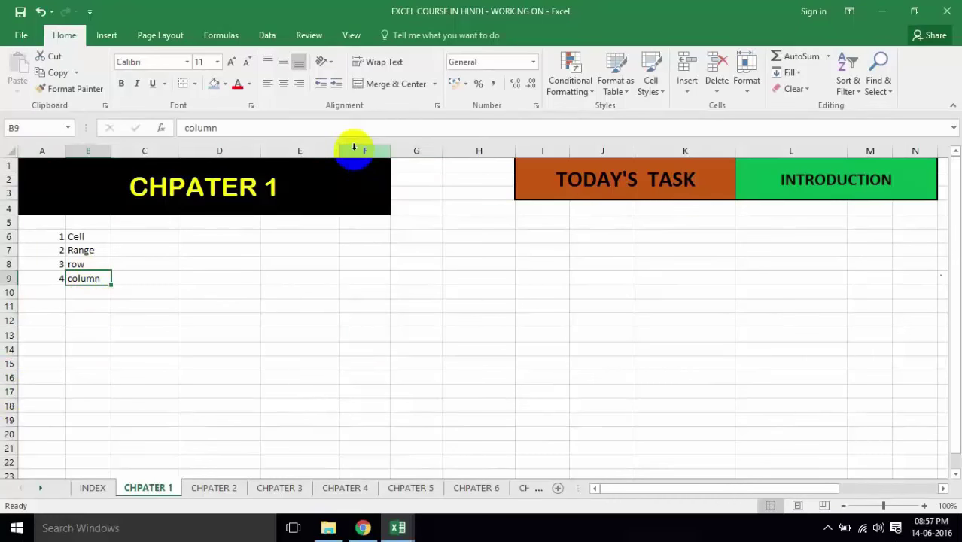
{"action": "left_click", "coordinate": [415, 147]}
{"action": "left_click", "coordinate": [48, 147]}
{"action": "left_click", "coordinate": [88, 147]}
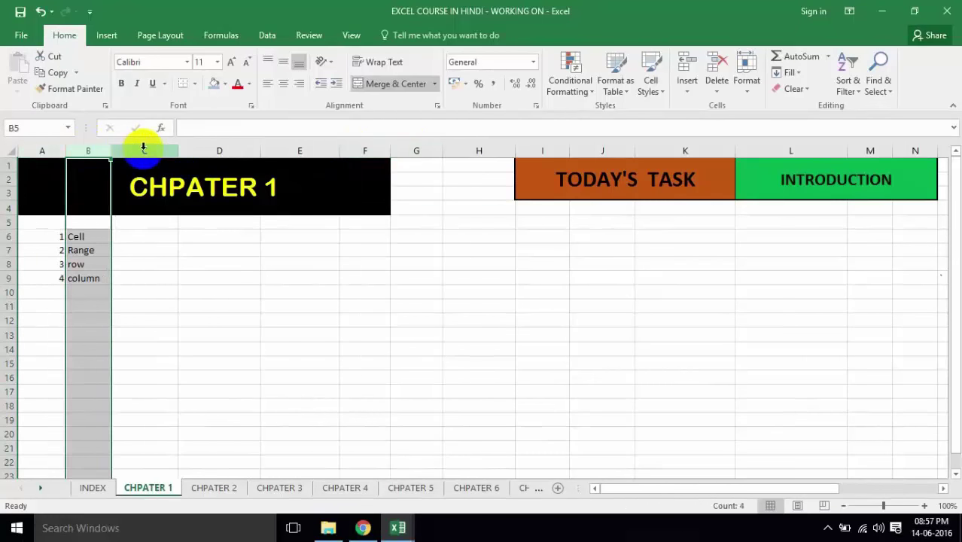
{"action": "left_click", "coordinate": [143, 147]}
{"action": "left_click", "coordinate": [219, 147]}
{"action": "left_click", "coordinate": [300, 144]}
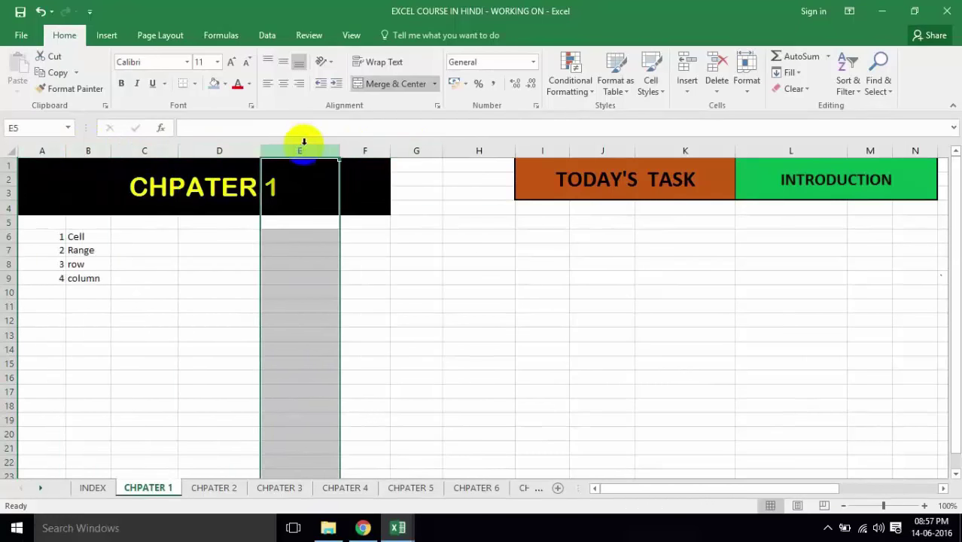
{"action": "left_click", "coordinate": [368, 143]}
{"action": "left_click", "coordinate": [413, 143]}
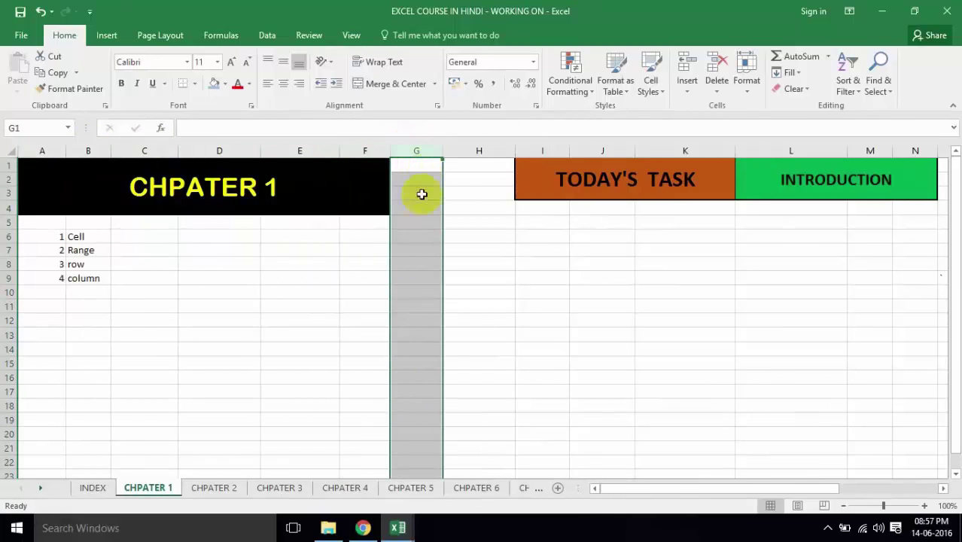
{"action": "left_click_drag", "start_coordinate": [423, 193], "coordinate": [425, 181]}
{"action": "left_click", "coordinate": [415, 146]}
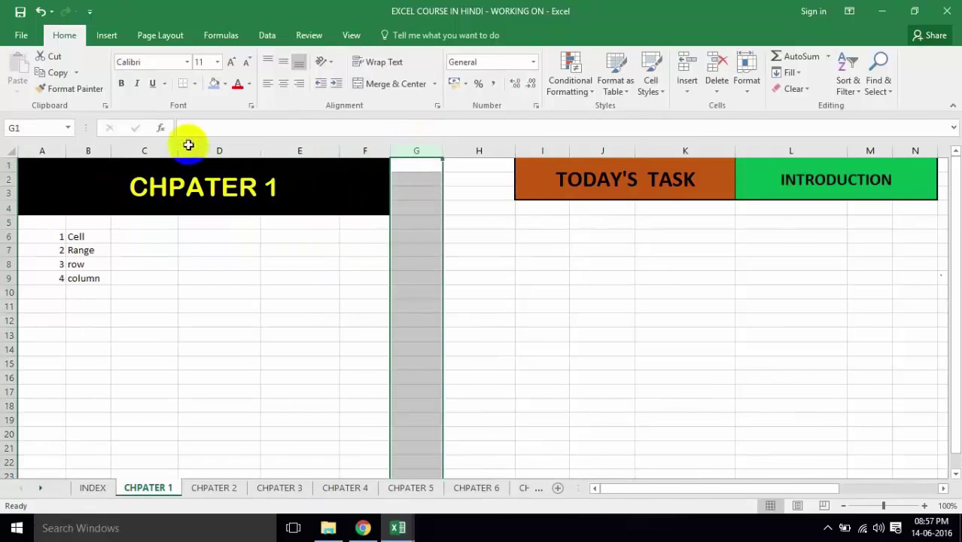
{"action": "left_click", "coordinate": [188, 145]}
{"action": "left_click", "coordinate": [145, 146]}
{"action": "left_click", "coordinate": [8, 306]}
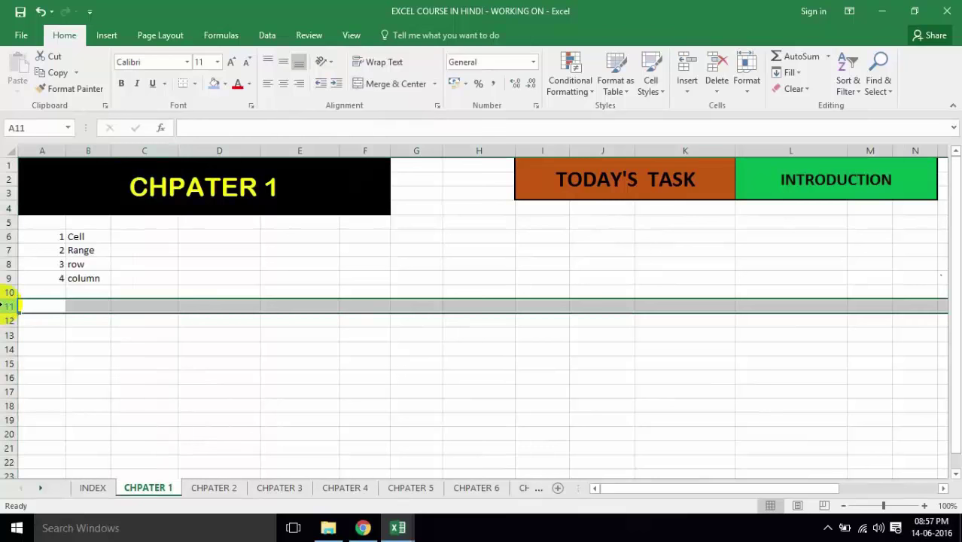
{"action": "left_click_drag", "start_coordinate": [204, 275], "coordinate": [216, 284]}
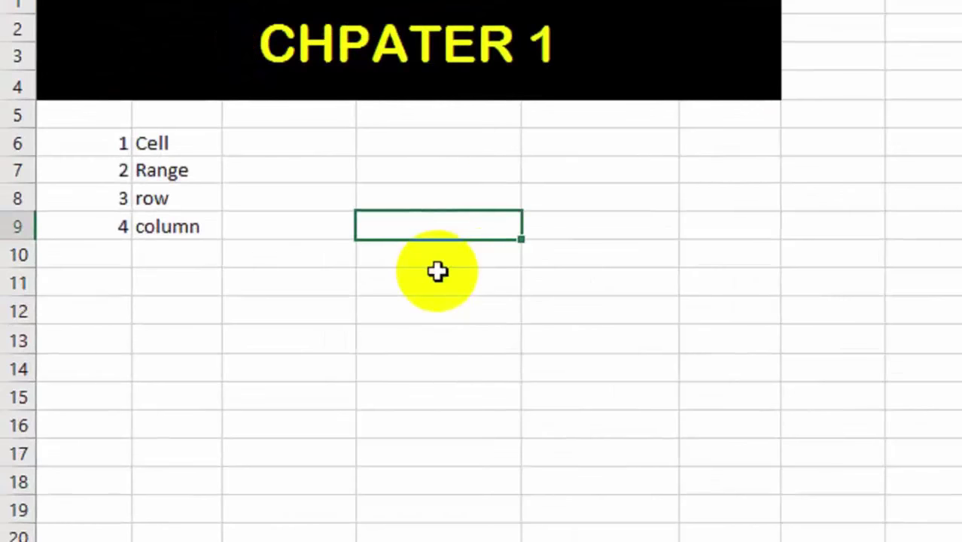
{"action": "left_click", "coordinate": [247, 238]}
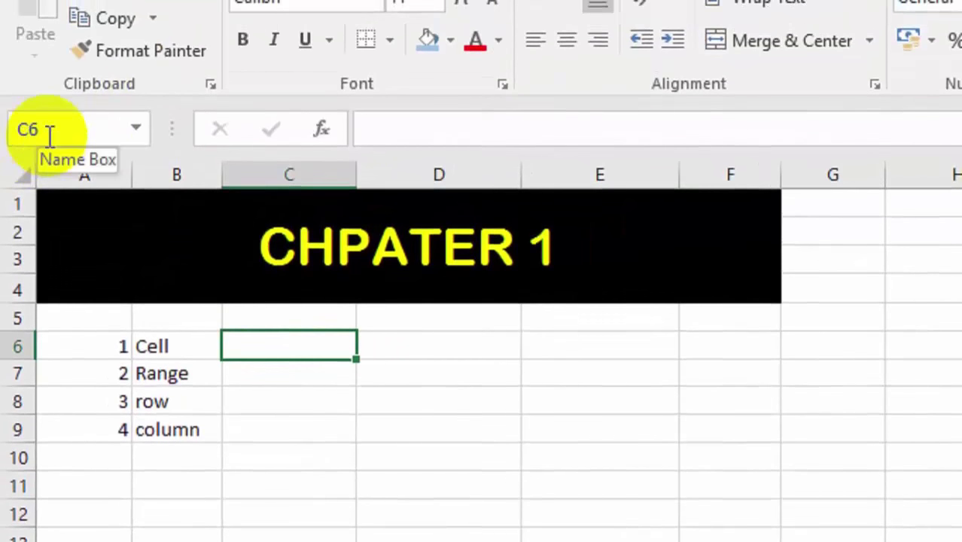
{"action": "left_click", "coordinate": [286, 172]}
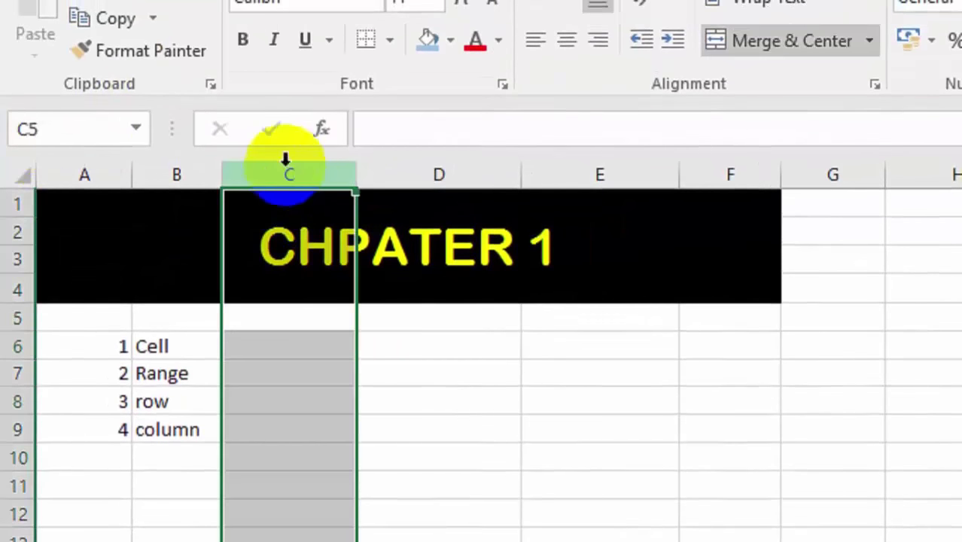
{"action": "left_click_drag", "start_coordinate": [287, 172], "coordinate": [309, 258]}
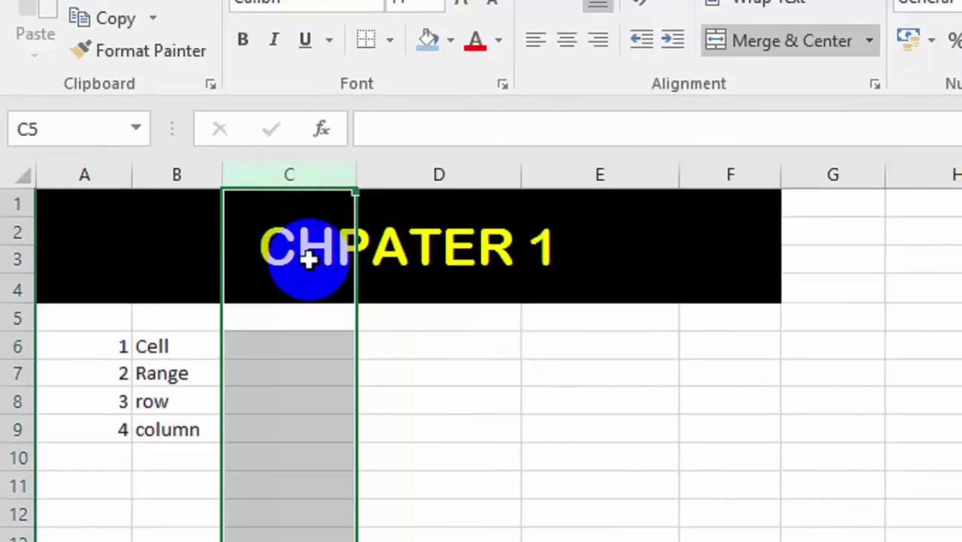
{"action": "left_click", "coordinate": [281, 383]}
{"action": "left_click", "coordinate": [289, 347]}
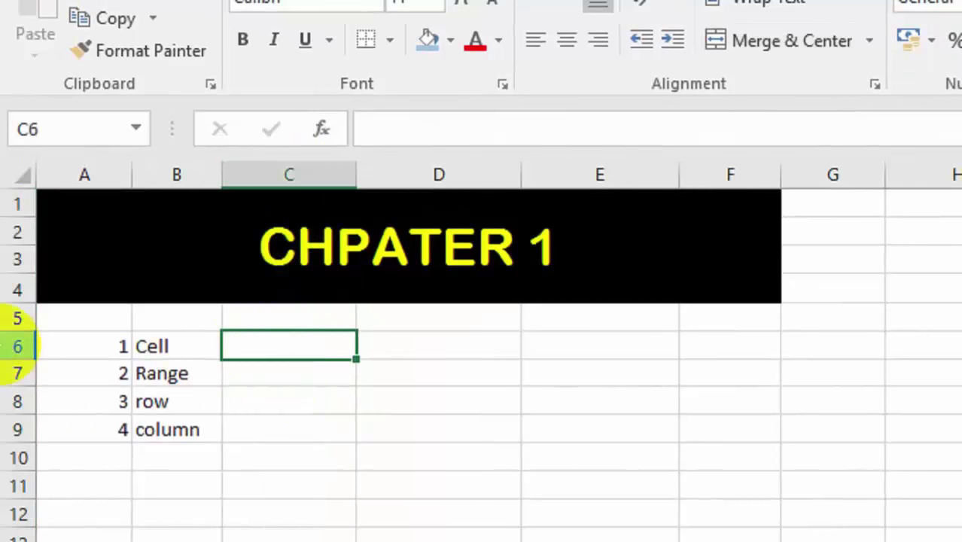
{"action": "left_click", "coordinate": [15, 347]}
{"action": "left_click", "coordinate": [281, 341]}
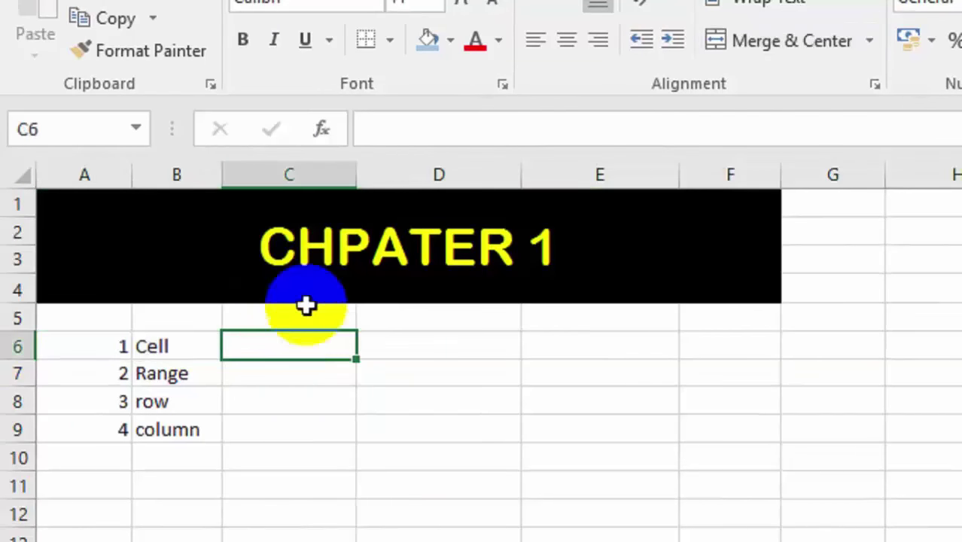